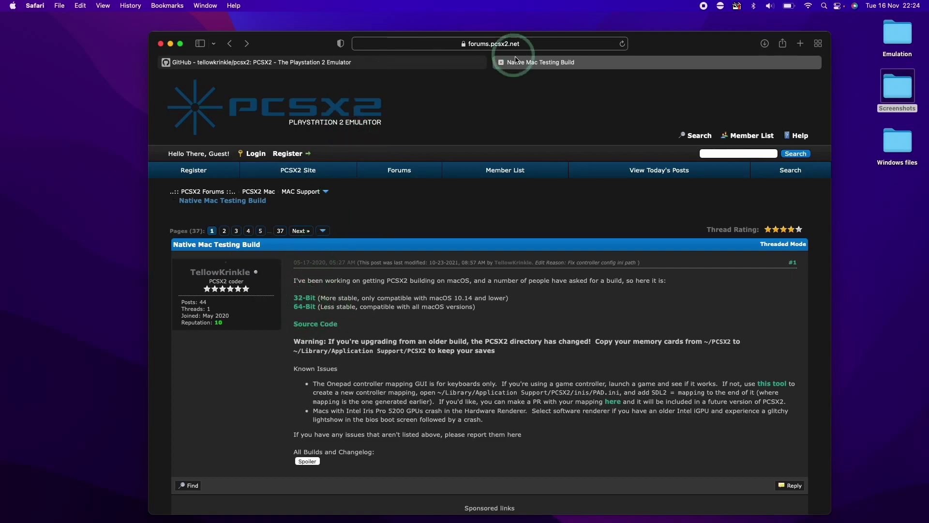
Step: Check the forum thread's address, switch to the pcsx2 GitHub tab, then bring up the YouTube guide
{"action": "left_click", "coordinate": [466, 48]}
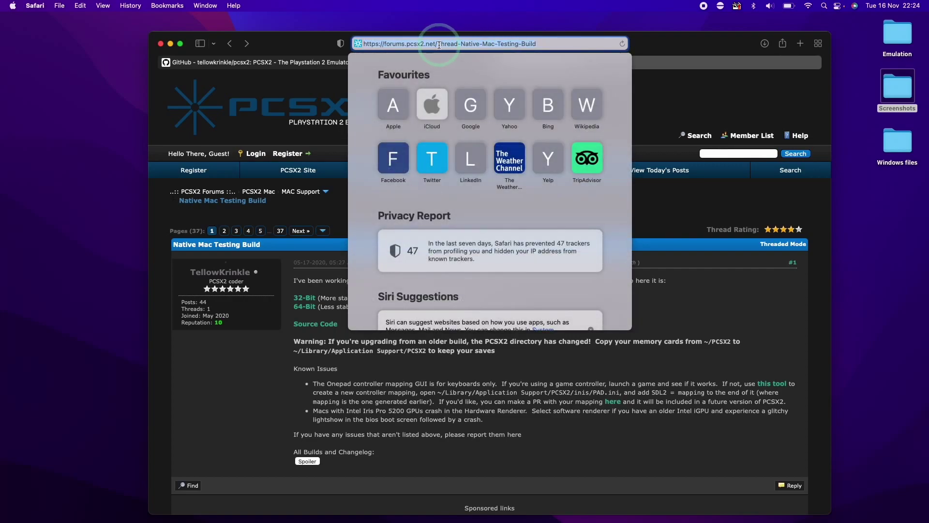
{"action": "left_click", "coordinate": [302, 302]}
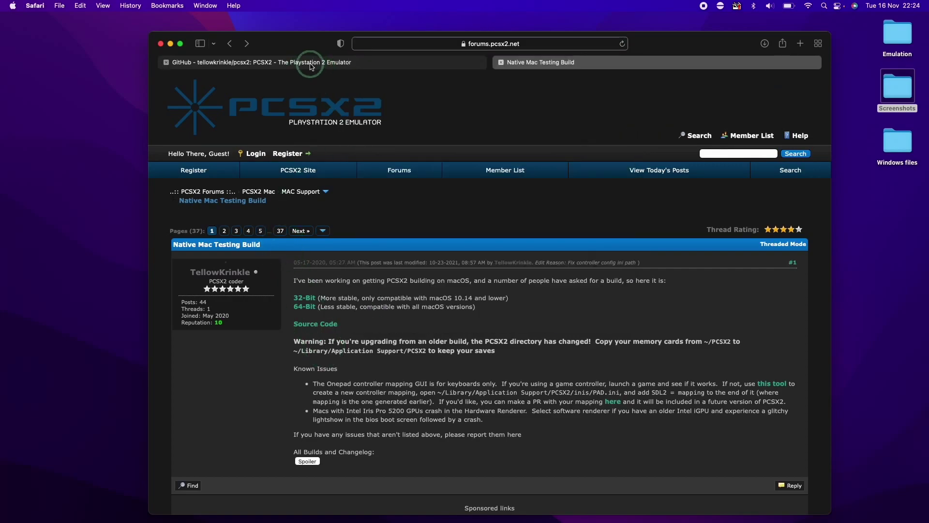
{"action": "left_click", "coordinate": [311, 66]}
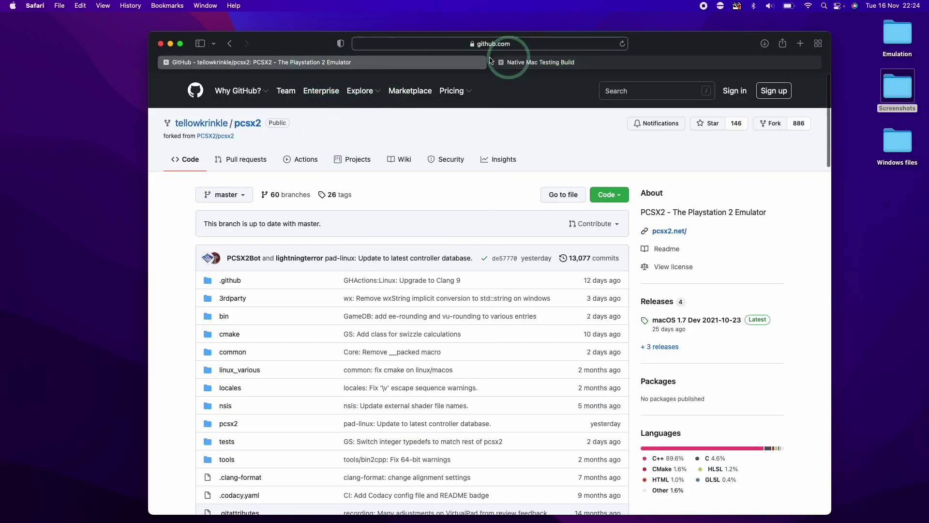
{"action": "left_click", "coordinate": [564, 503]}
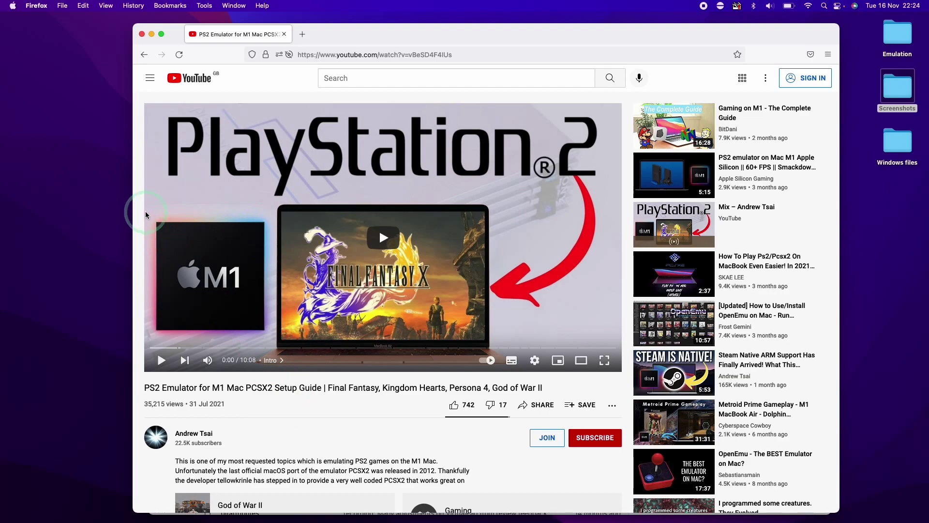
{"action": "left_click", "coordinate": [150, 36]}
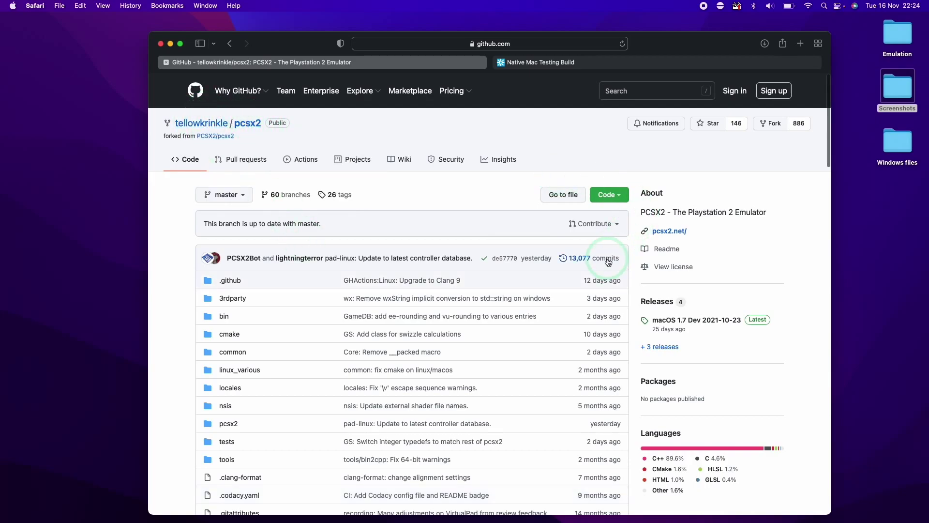
{"action": "scroll", "coordinate": [608, 263], "scroll_direction": "down", "scroll_amount": 3}
{"action": "scroll", "coordinate": [547, 231], "scroll_direction": "down", "scroll_amount": 2}
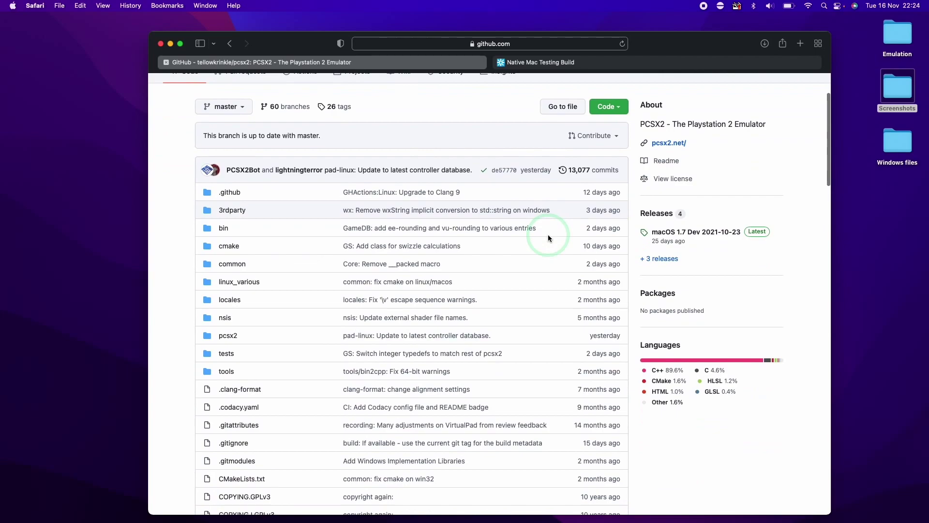
{"action": "left_click", "coordinate": [665, 233]}
{"action": "scroll", "coordinate": [441, 292], "scroll_direction": "down", "scroll_amount": 2}
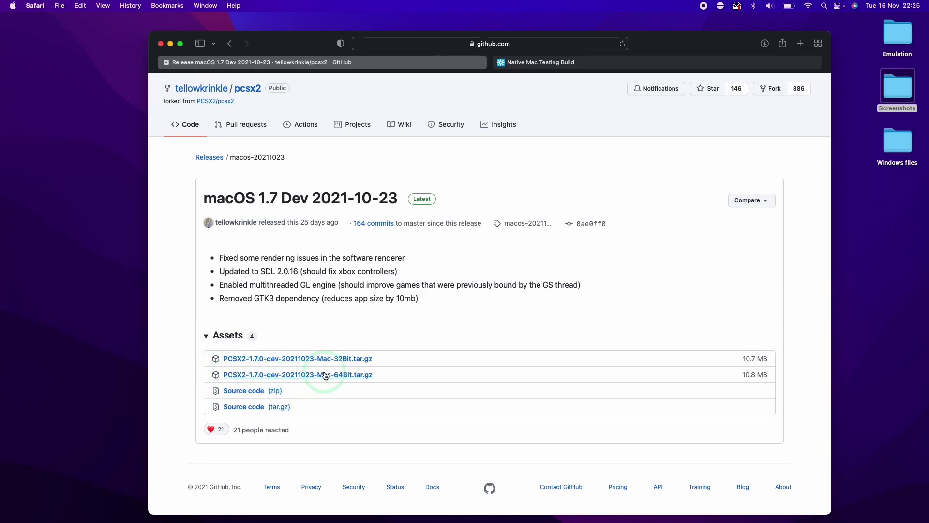
{"action": "left_click", "coordinate": [358, 379]}
{"action": "left_click_drag", "start_coordinate": [204, 198], "coordinate": [377, 201]}
{"action": "left_click", "coordinate": [398, 200]}
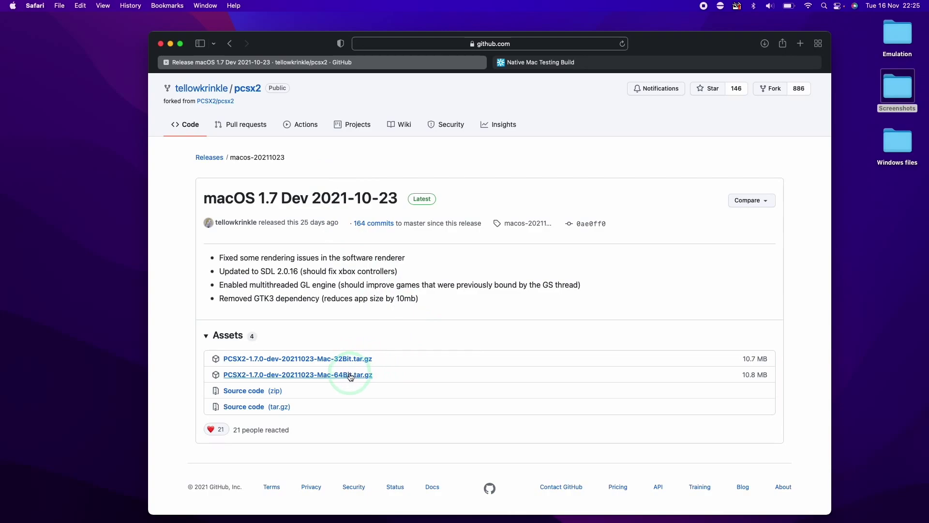
Step: Open the repository's Actions and filter to the MacOS Builds workflow
{"action": "left_click", "coordinate": [230, 43]}
{"action": "scroll", "coordinate": [267, 199], "scroll_direction": "up", "scroll_amount": 3}
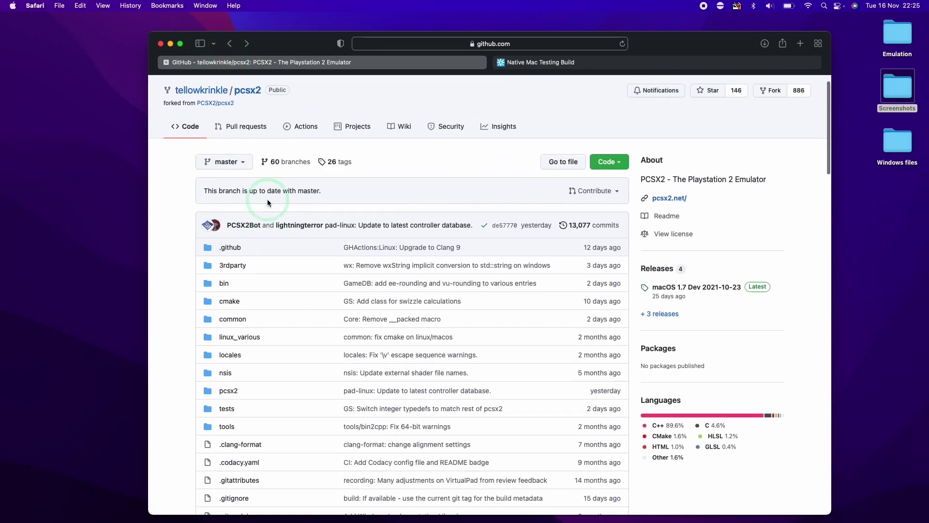
{"action": "left_click", "coordinate": [300, 163]}
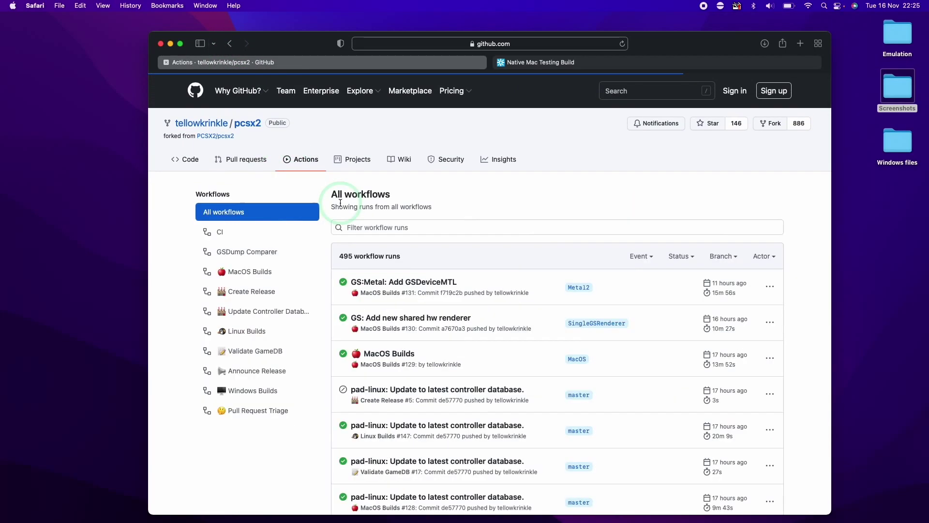
{"action": "left_click", "coordinate": [231, 273]}
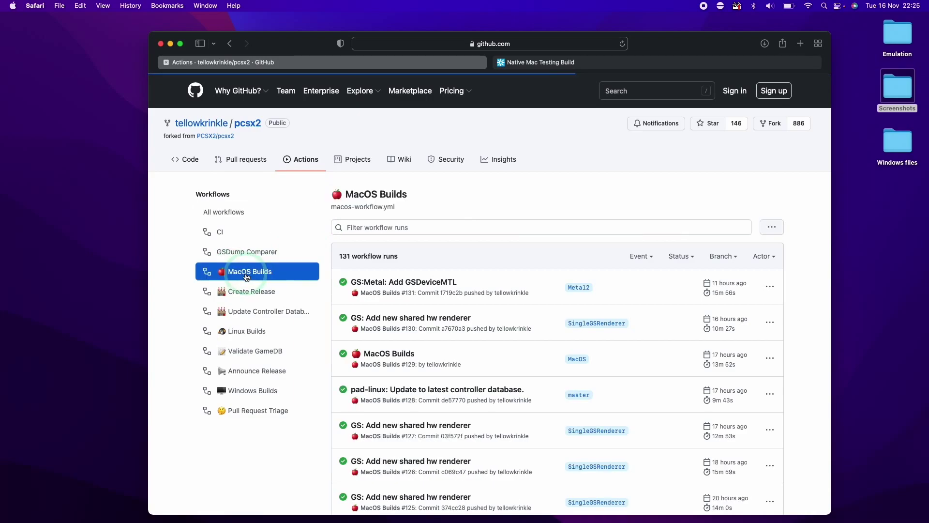
Step: Scroll through the 131 MacOS Builds workflow runs, headed by 'GS:Metal: Add GSDeviceMTL'
{"action": "scroll", "coordinate": [418, 323], "scroll_direction": "down", "scroll_amount": 3}
{"action": "left_click", "coordinate": [450, 262]}
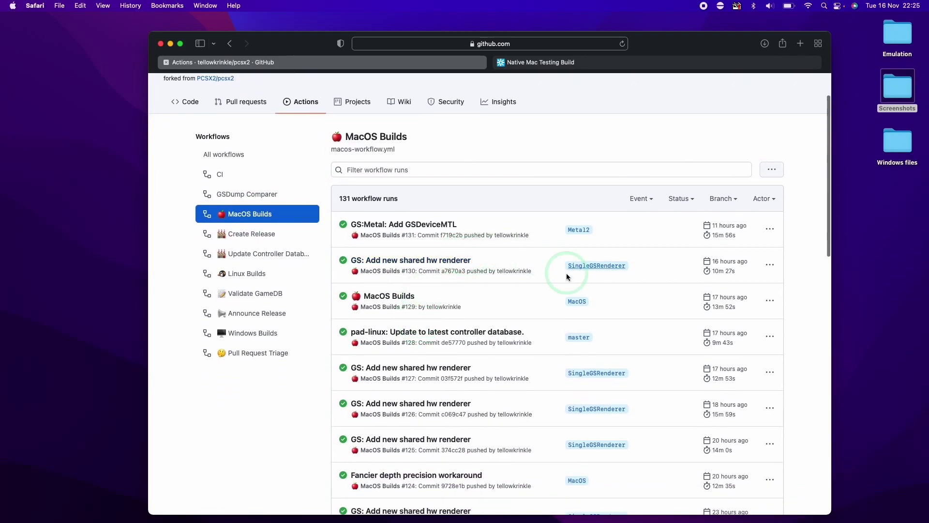
{"action": "scroll", "coordinate": [566, 272], "scroll_direction": "down", "scroll_amount": 2}
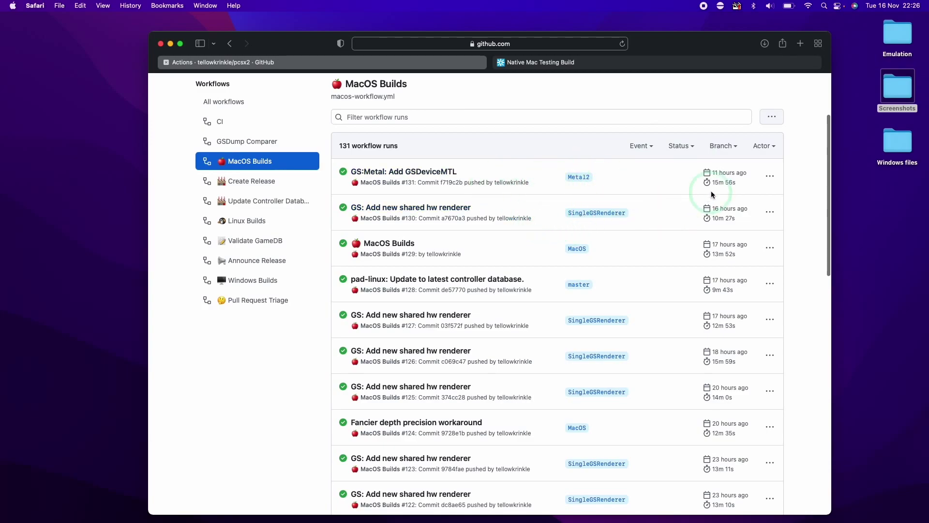
{"action": "scroll", "coordinate": [725, 455], "scroll_direction": "down", "scroll_amount": 1}
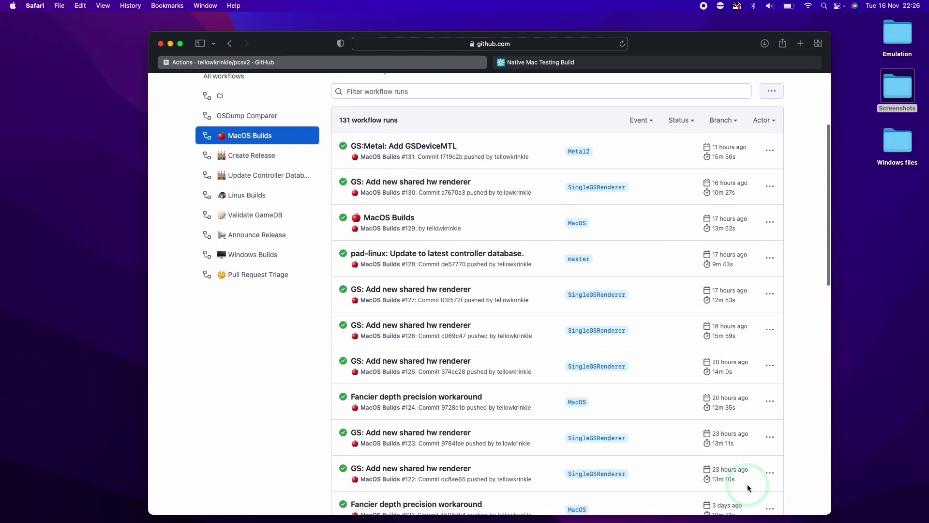
{"action": "scroll", "coordinate": [747, 487], "scroll_direction": "down", "scroll_amount": 1}
{"action": "scroll", "coordinate": [722, 477], "scroll_direction": "up", "scroll_amount": 1}
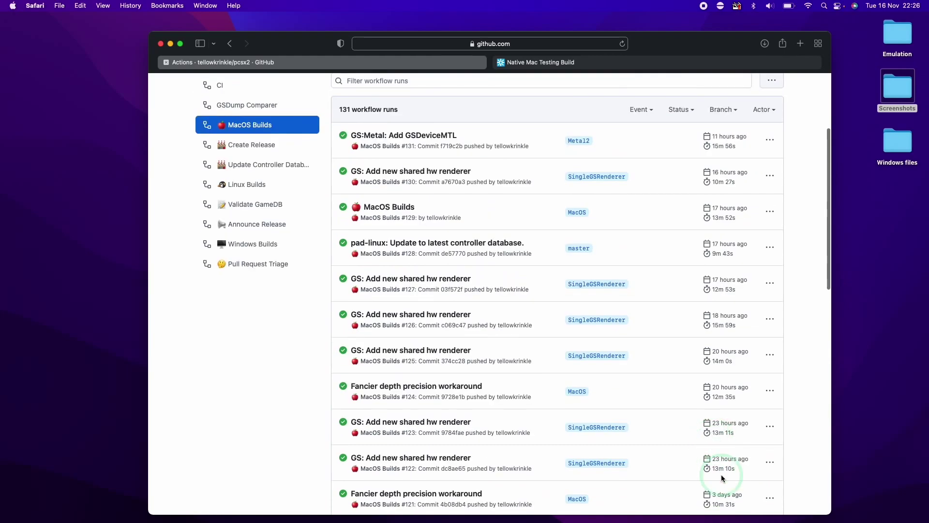
{"action": "scroll", "coordinate": [726, 422], "scroll_direction": "up", "scroll_amount": 1}
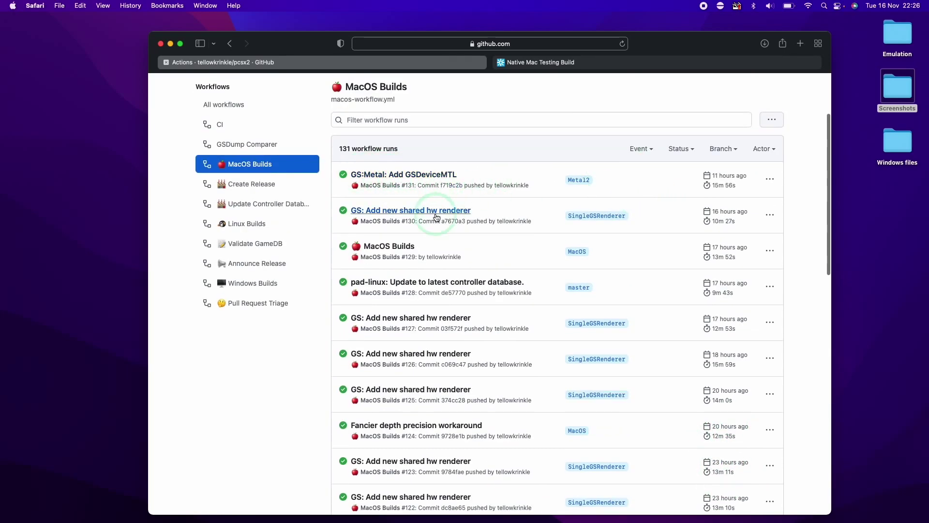
{"action": "scroll", "coordinate": [414, 323], "scroll_direction": "down", "scroll_amount": 10}
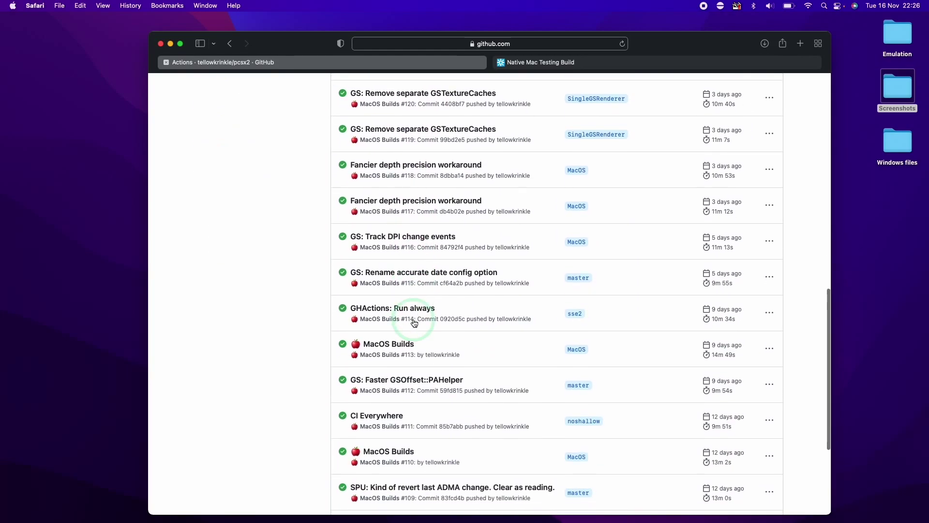
{"action": "scroll", "coordinate": [411, 315], "scroll_direction": "up", "scroll_amount": 15}
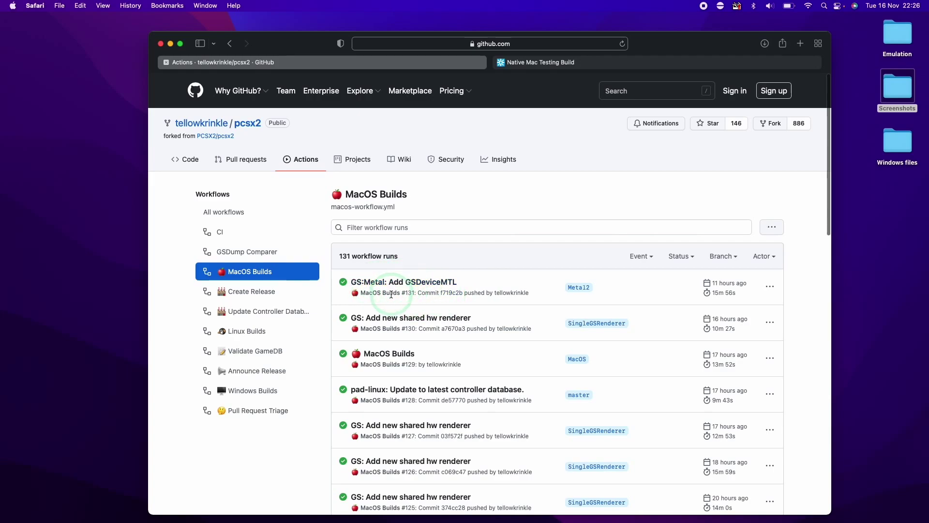
{"action": "scroll", "coordinate": [386, 297], "scroll_direction": "down", "scroll_amount": 1}
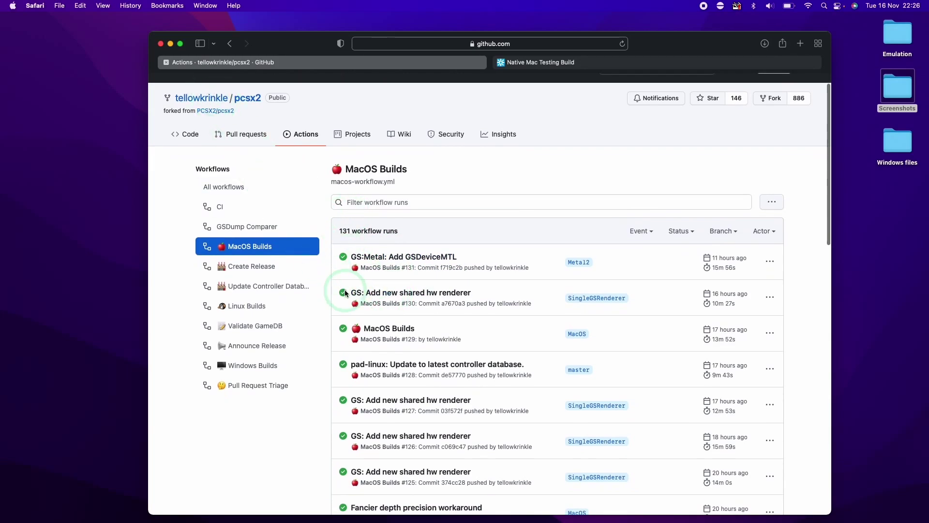
{"action": "scroll", "coordinate": [341, 189], "scroll_direction": "down", "scroll_amount": 1}
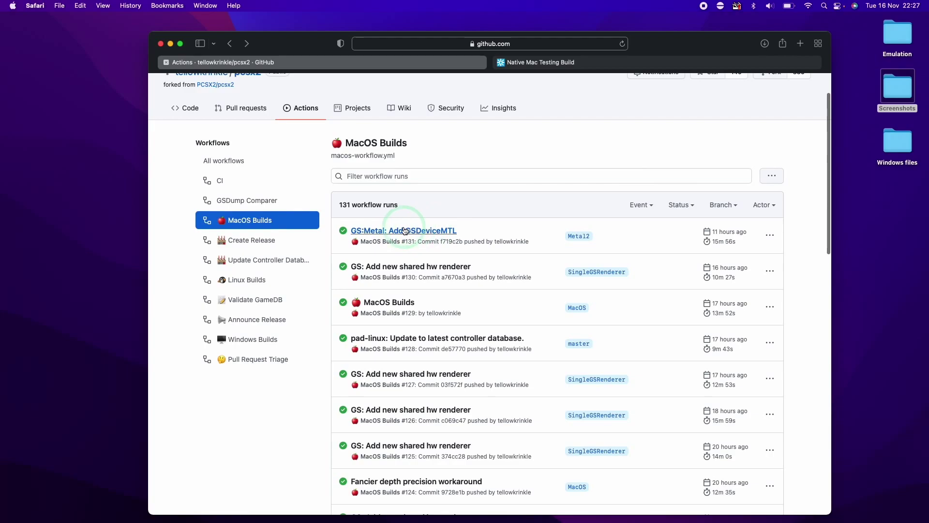
Step: Open run #131, sign in, and download the pcsx2-f719c2be-macos-11.0 artifact as pcsx2.tar
{"action": "left_click", "coordinate": [384, 232]}
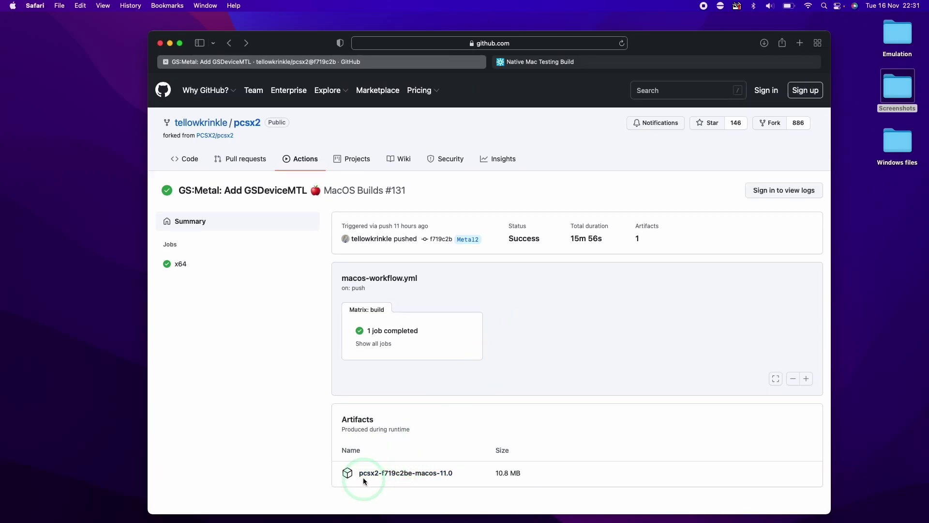
{"action": "left_click_drag", "start_coordinate": [358, 473], "coordinate": [454, 483]}
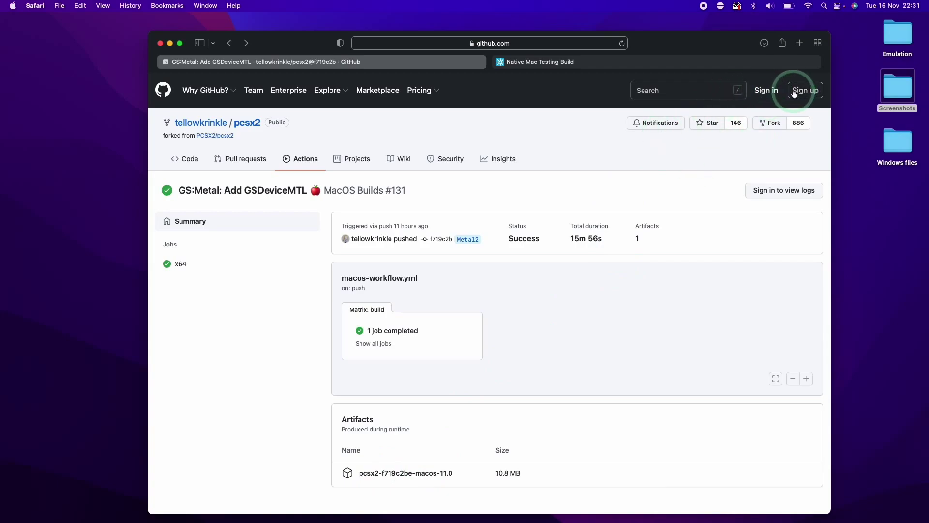
{"action": "left_click", "coordinate": [759, 93]}
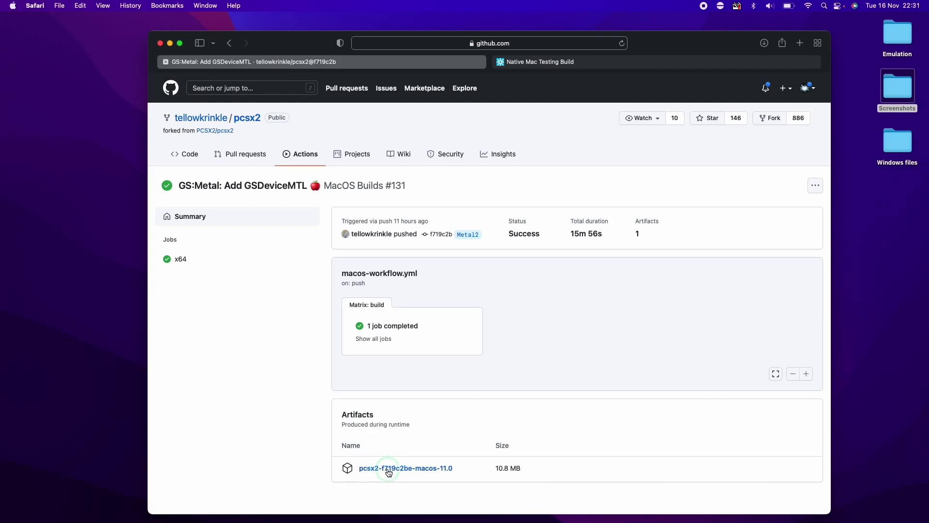
{"action": "left_click", "coordinate": [389, 471]}
{"action": "left_click", "coordinate": [765, 44]}
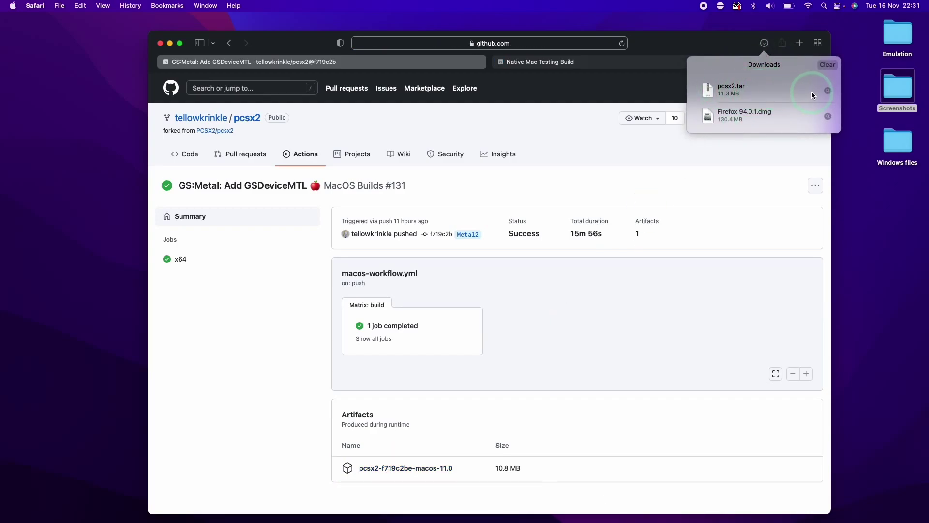
Step: Extract pcsx2.tar from the Downloads folder in a new Finder window
{"action": "mouse_move", "coordinate": [238, 508]}
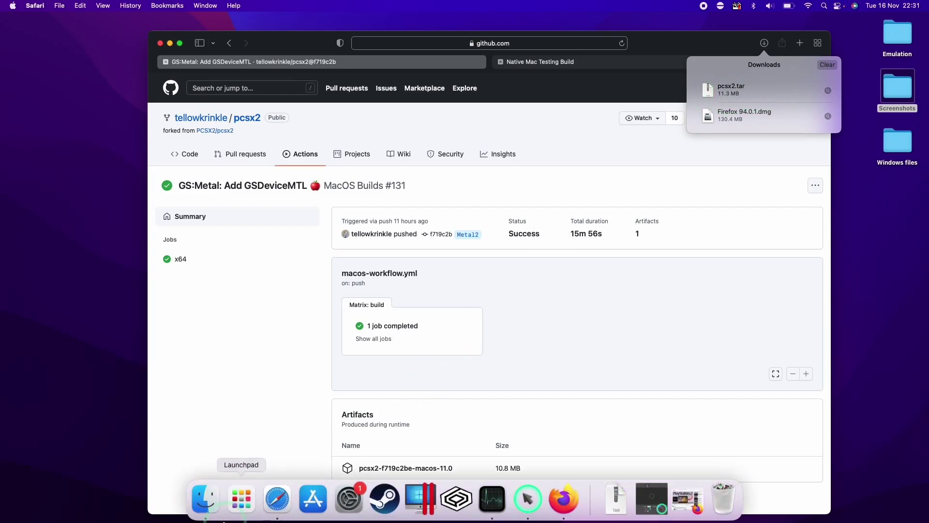
{"action": "left_click", "coordinate": [203, 500]}
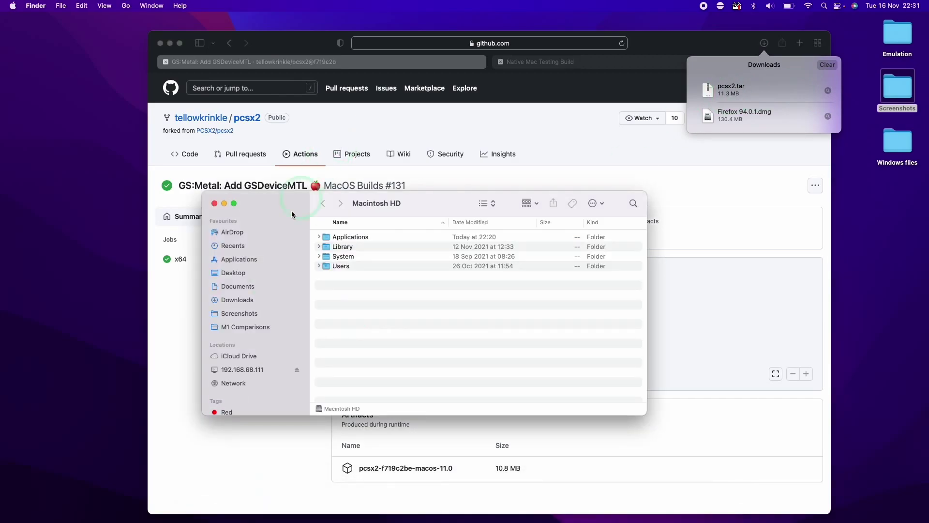
{"action": "left_click", "coordinate": [237, 300]}
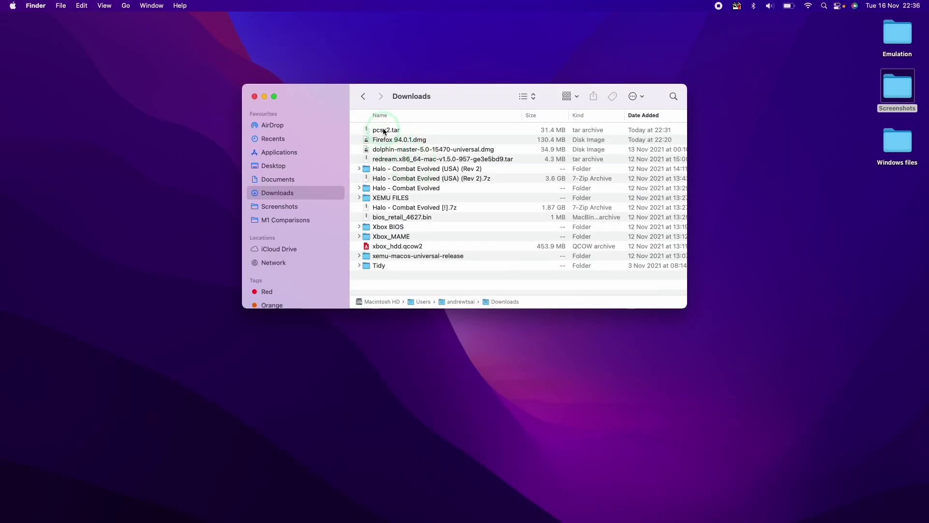
{"action": "left_click", "coordinate": [385, 132]}
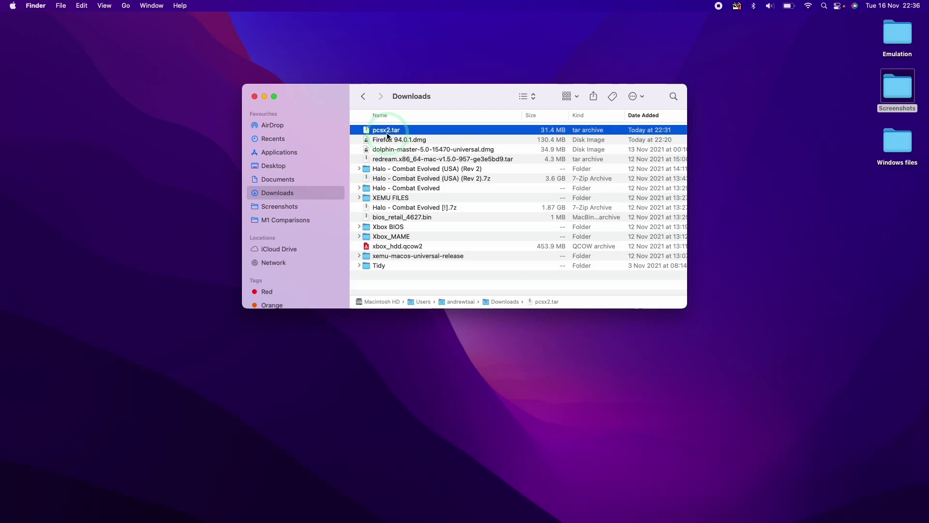
{"action": "double_click", "coordinate": [386, 131]}
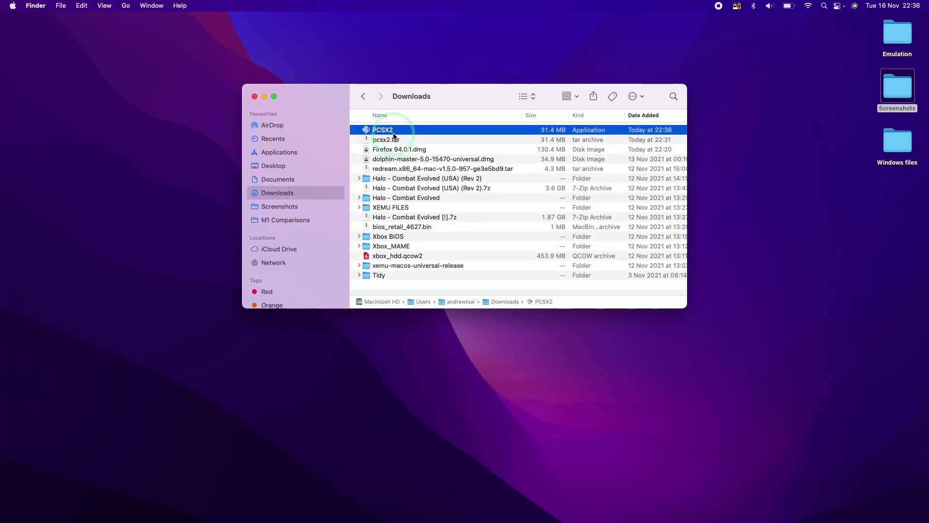
Step: Move the extracted PCSX2 app into Applications and locate it there
{"action": "left_click", "coordinate": [374, 131]}
{"action": "left_click", "coordinate": [385, 133]}
{"action": "left_click_drag", "start_coordinate": [351, 143], "coordinate": [290, 156]}
{"action": "left_click", "coordinate": [293, 154]}
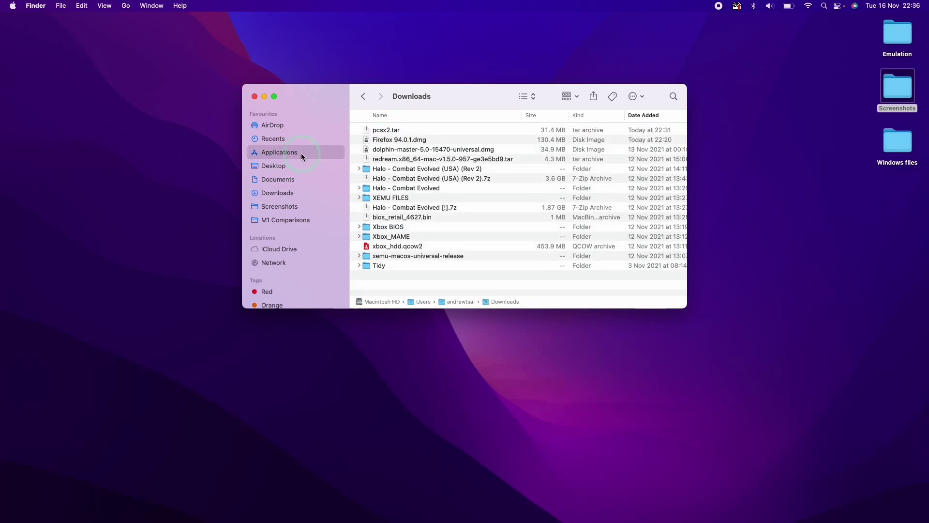
{"action": "scroll", "coordinate": [570, 262], "scroll_direction": "down", "scroll_amount": 2}
{"action": "left_click", "coordinate": [498, 169]}
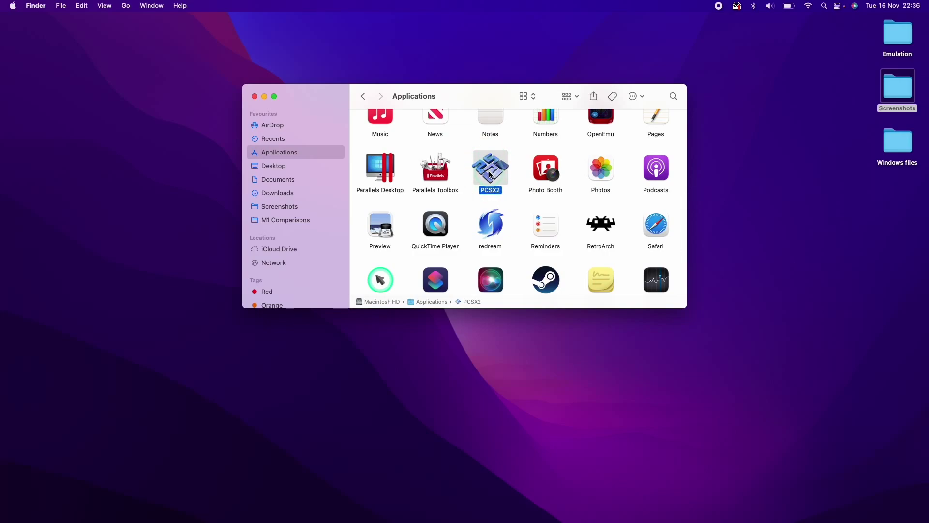
Step: Launch PCSX2, close the Finder window, and reposition the PCSX2 windows
{"action": "double_click", "coordinate": [491, 176]}
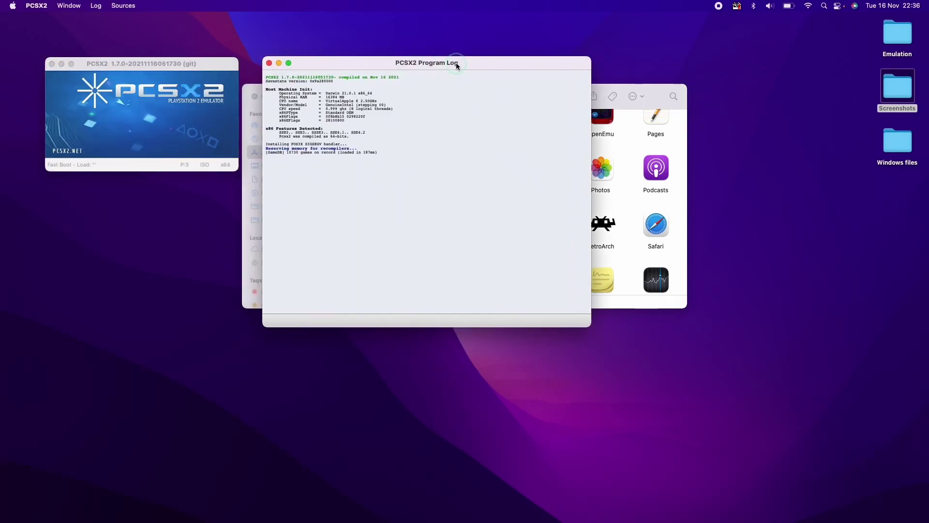
{"action": "left_click_drag", "start_coordinate": [457, 64], "coordinate": [445, 64]}
{"action": "left_click", "coordinate": [613, 96]}
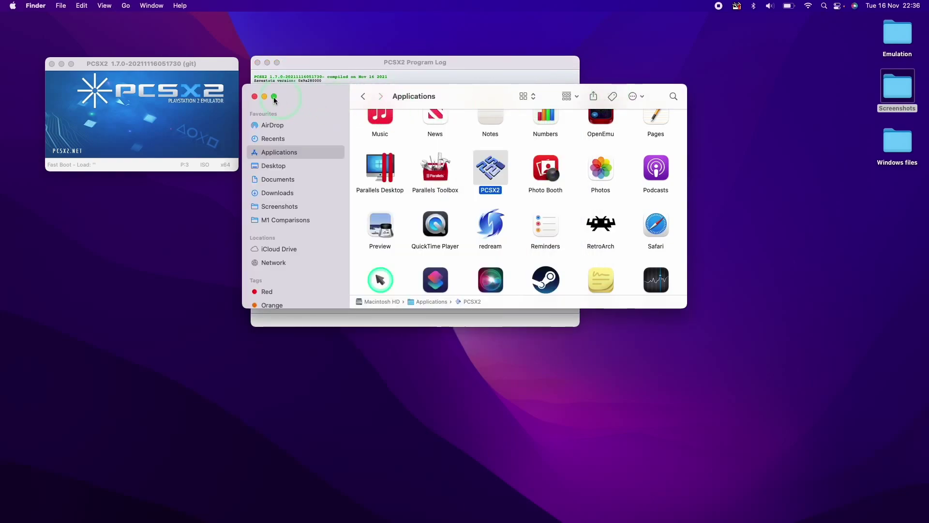
{"action": "left_click", "coordinate": [253, 97]}
{"action": "left_click", "coordinate": [187, 63]}
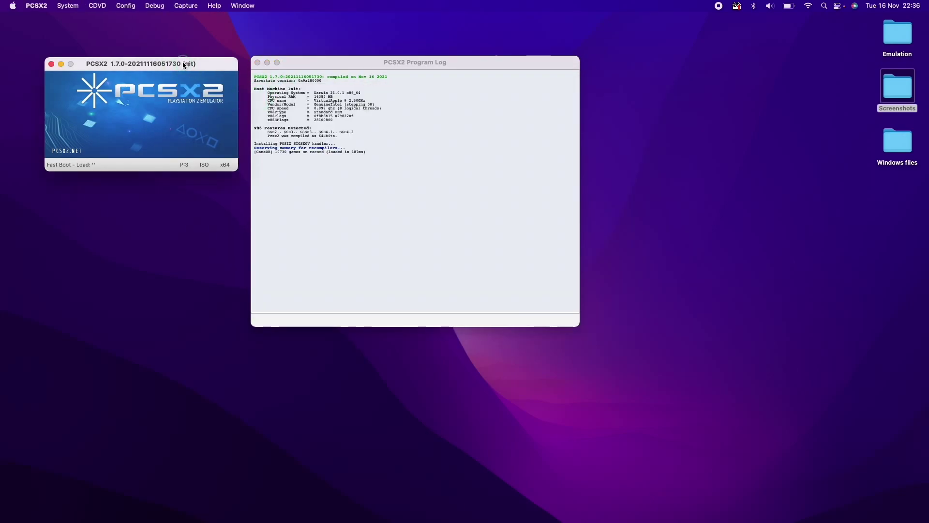
{"action": "left_click_drag", "start_coordinate": [187, 65], "coordinate": [221, 72]}
Step: Open Config > General Settings and view the BIOS page's search path
{"action": "left_click", "coordinate": [68, 5]}
{"action": "left_click", "coordinate": [49, 3]}
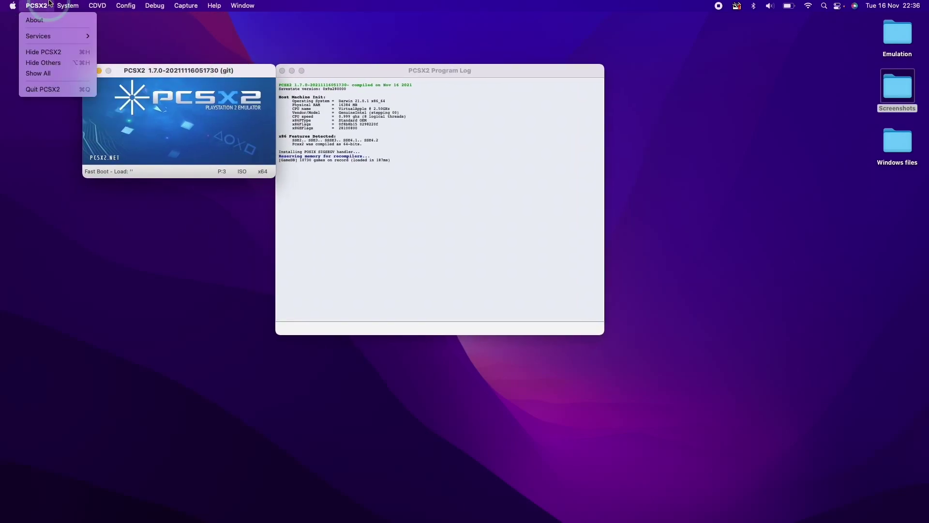
{"action": "mouse_move", "coordinate": [125, 5]}
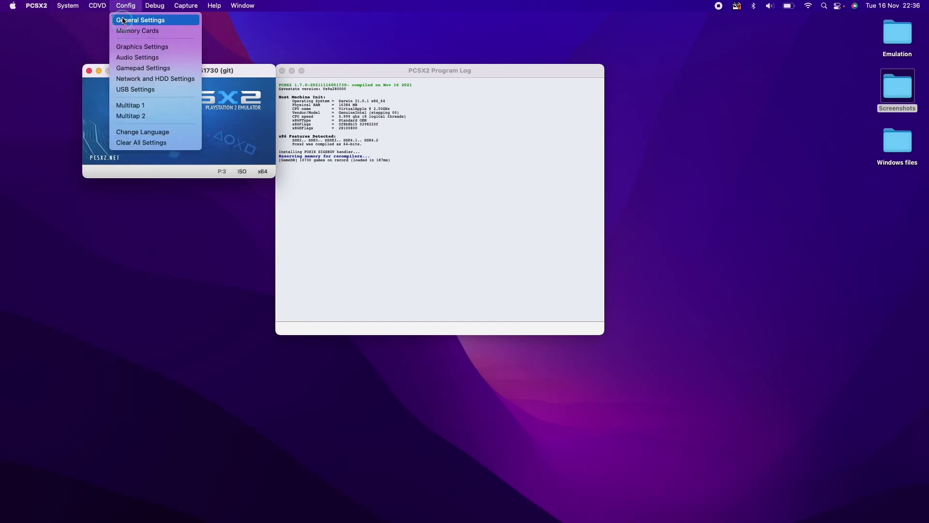
{"action": "left_click", "coordinate": [126, 21]}
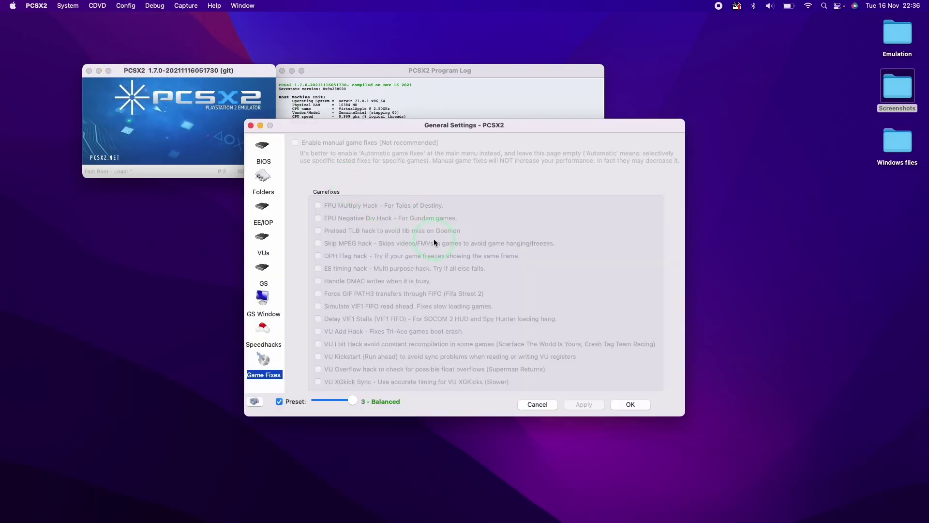
{"action": "left_click", "coordinate": [261, 148]}
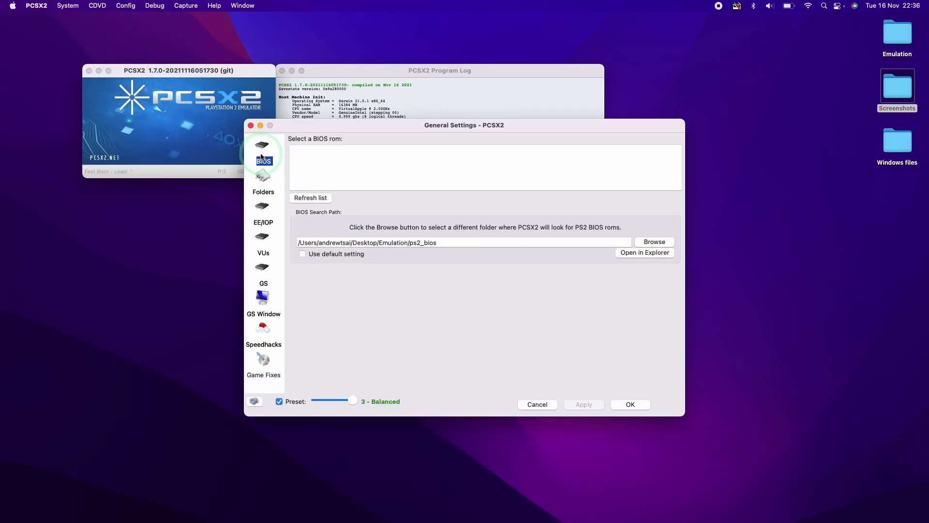
{"action": "left_click", "coordinate": [419, 243]}
{"action": "left_click", "coordinate": [871, 128]}
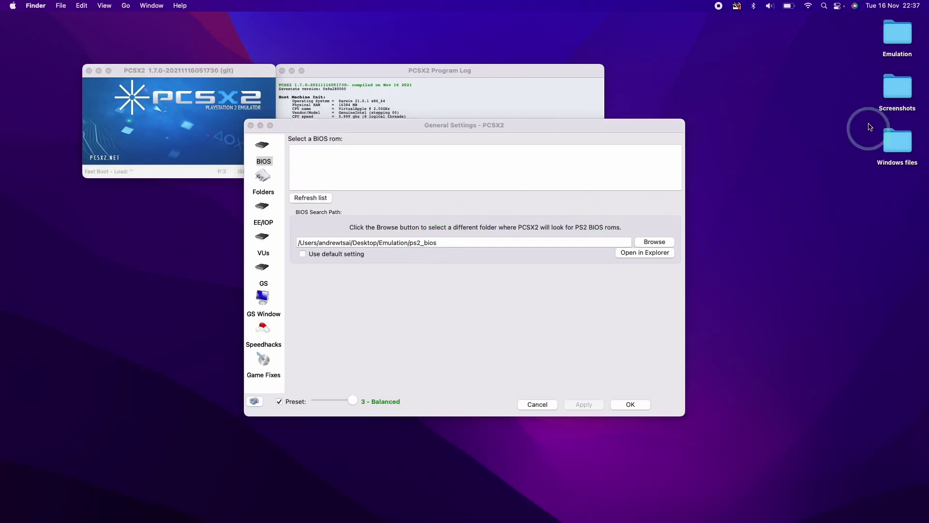
{"action": "double_click", "coordinate": [898, 34]}
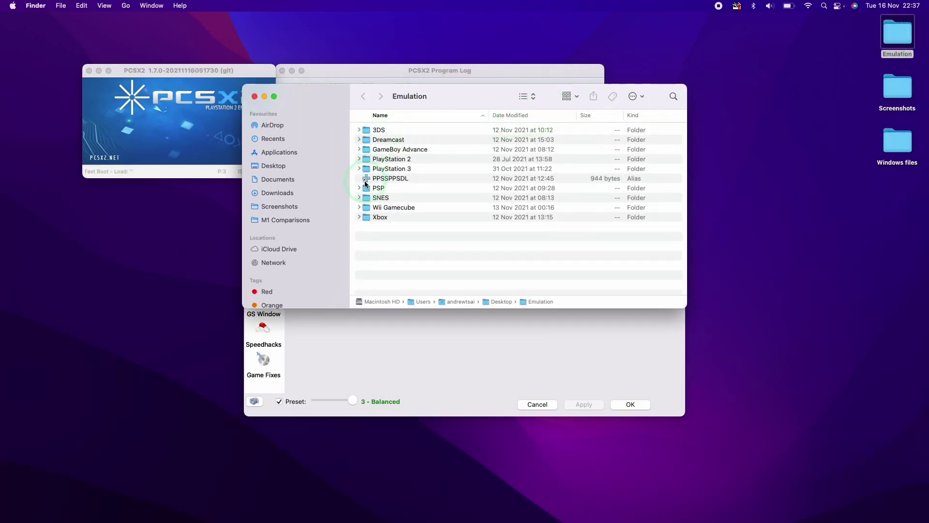
{"action": "double_click", "coordinate": [375, 159]}
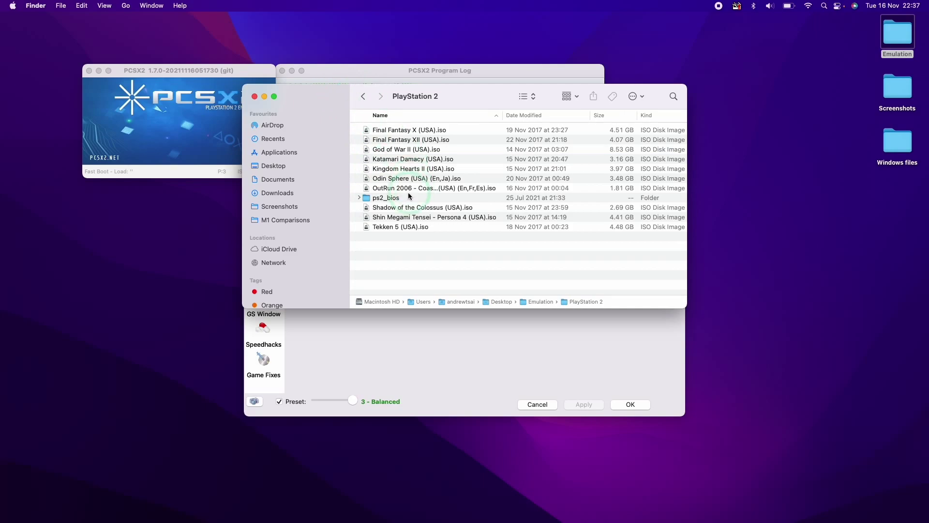
{"action": "double_click", "coordinate": [386, 198]}
{"action": "left_click_drag", "start_coordinate": [459, 97], "coordinate": [673, 121]}
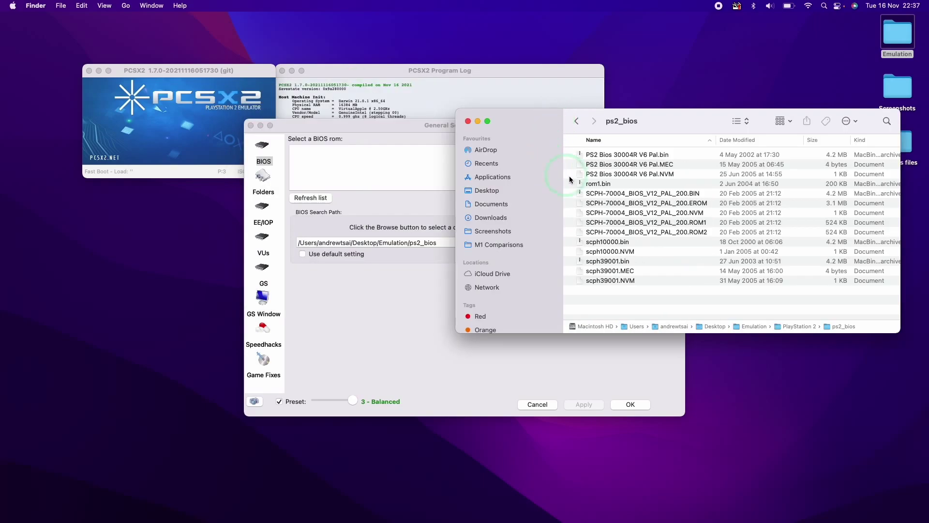
{"action": "left_click_drag", "start_coordinate": [612, 286], "coordinate": [584, 99]}
{"action": "left_click_drag", "start_coordinate": [628, 291], "coordinate": [631, 312]}
{"action": "left_click", "coordinate": [615, 295]}
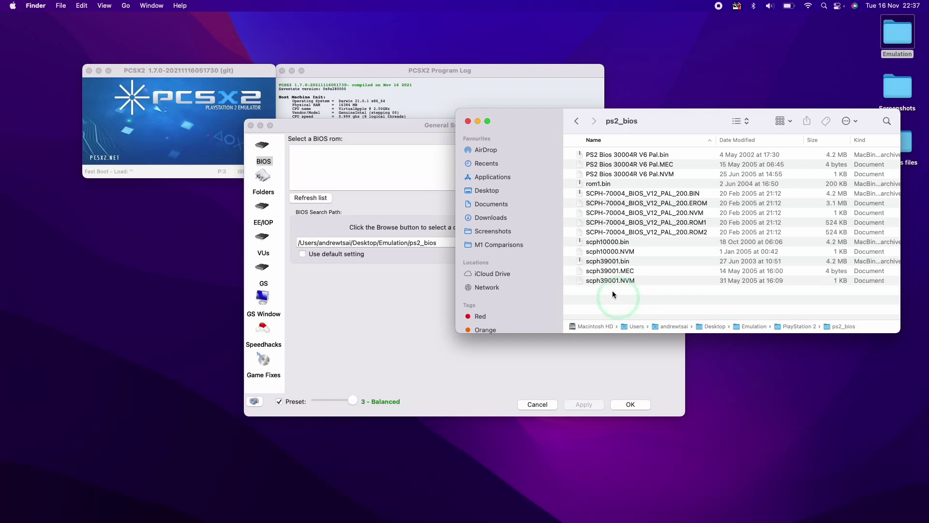
{"action": "left_click", "coordinate": [407, 168]}
Step: Set the BIOS search folder to Desktop > Emulation > PlayStation 2 > ps2_bios
{"action": "left_click", "coordinate": [458, 202]}
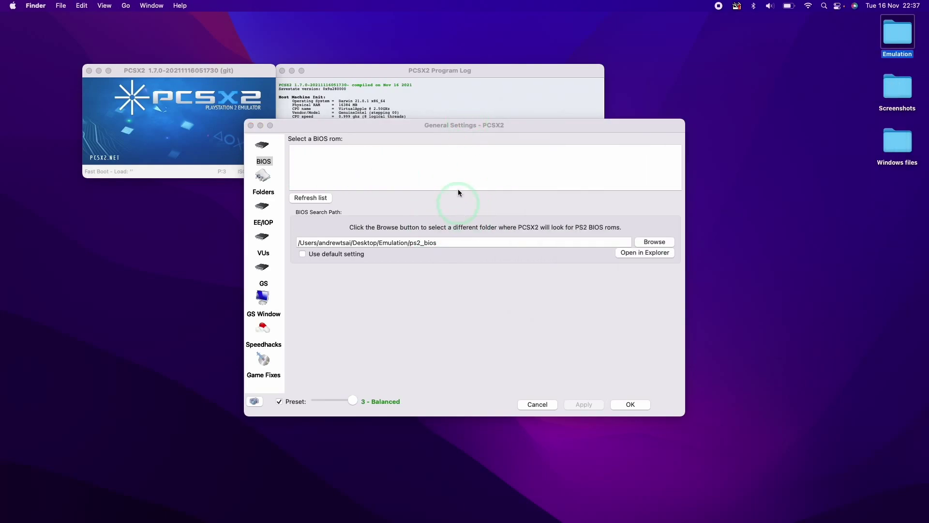
{"action": "left_click", "coordinate": [647, 246]}
{"action": "left_click", "coordinate": [647, 246]}
{"action": "left_click", "coordinate": [314, 138]}
{"action": "left_click", "coordinate": [412, 141]}
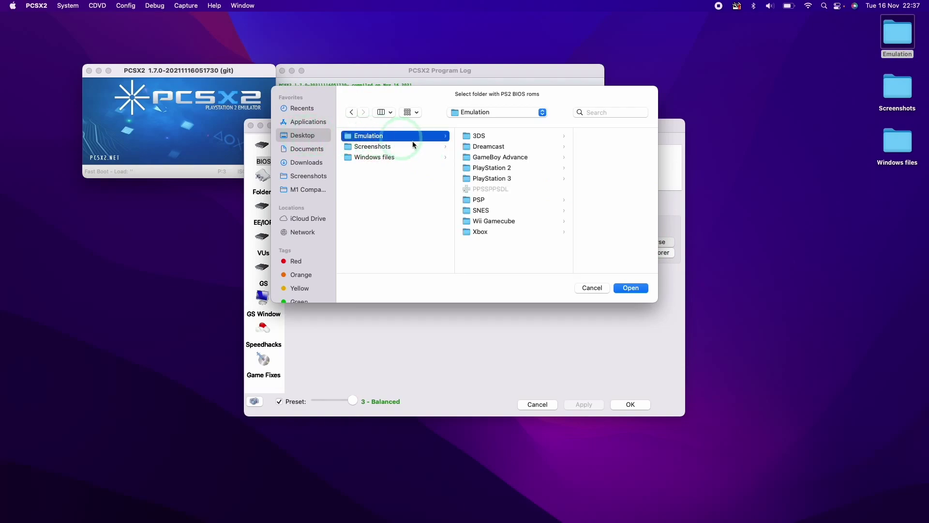
{"action": "left_click", "coordinate": [580, 210]}
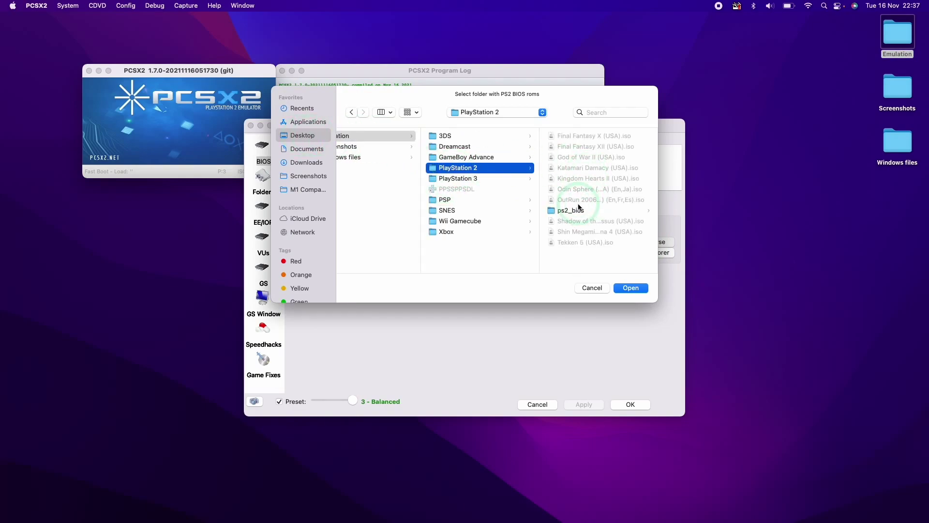
{"action": "left_click", "coordinate": [602, 251]}
{"action": "left_click", "coordinate": [631, 288]}
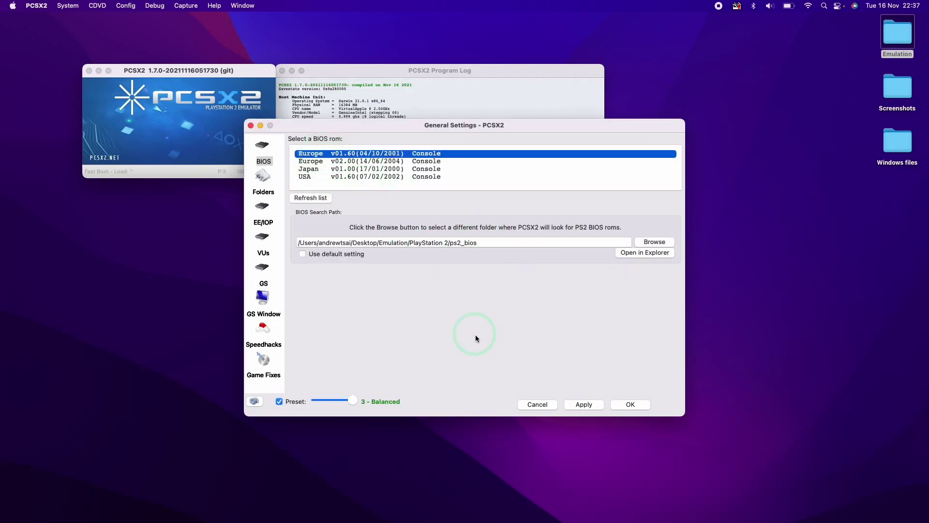
Step: Save the BIOS settings with OK and move the PCSX2 windows down-right
{"action": "left_click", "coordinate": [621, 405]}
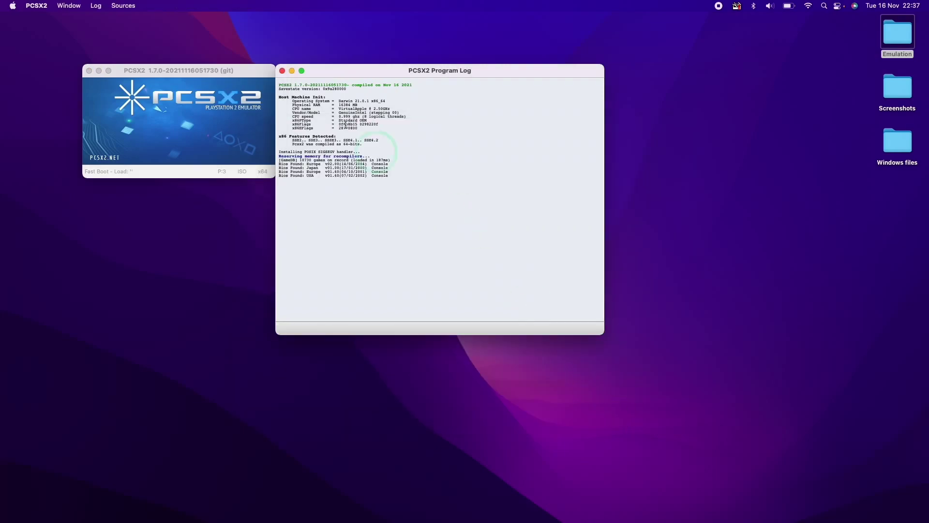
{"action": "left_click_drag", "start_coordinate": [248, 70], "coordinate": [305, 82]}
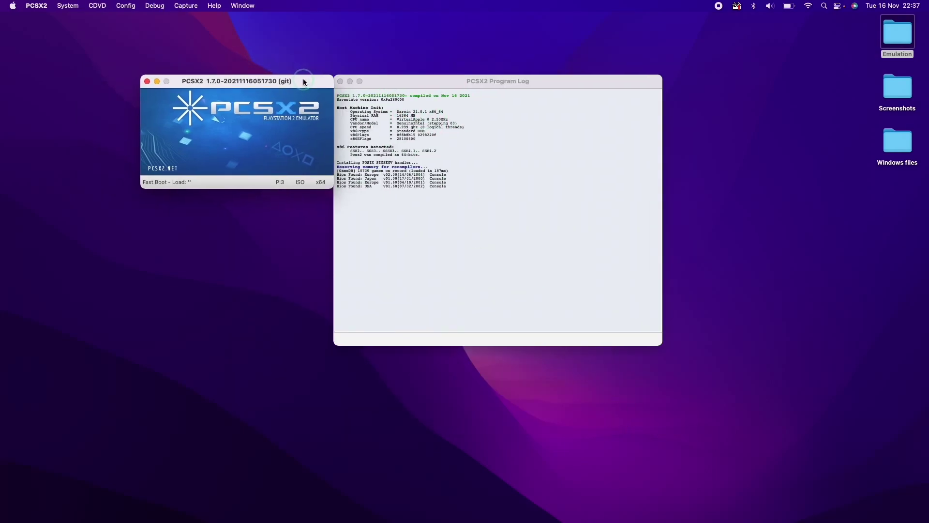
{"action": "left_click", "coordinate": [515, 72]}
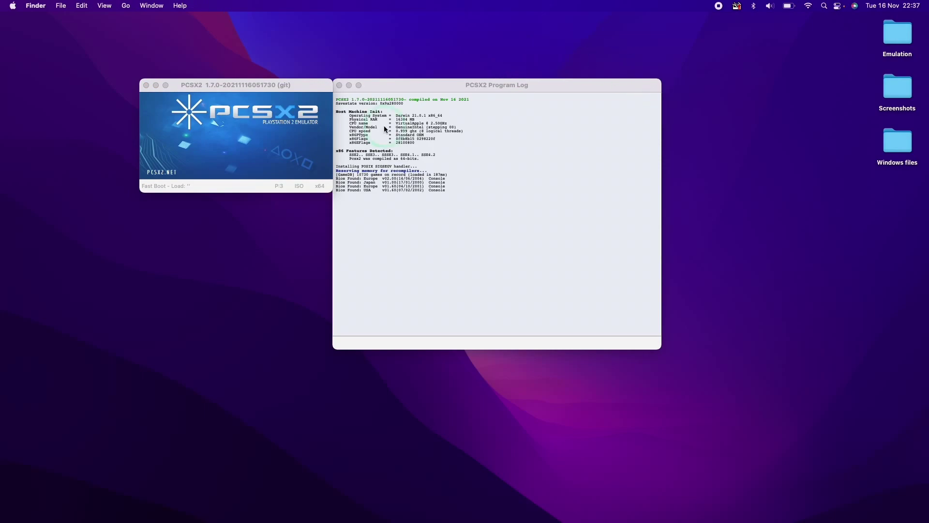
{"action": "left_click", "coordinate": [193, 85]}
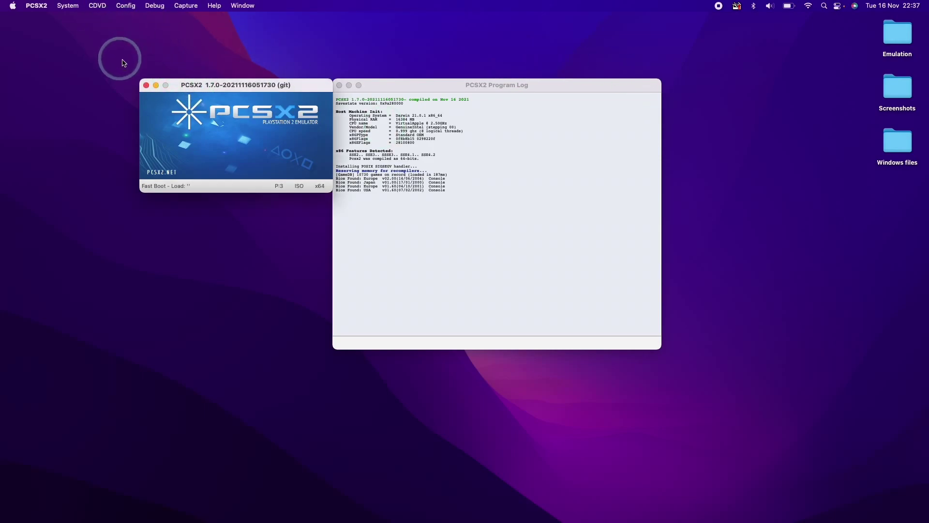
Step: Select Tekken 5 (USA).iso from the PlayStation 2 folder as the disc image
{"action": "left_click", "coordinate": [99, 6]}
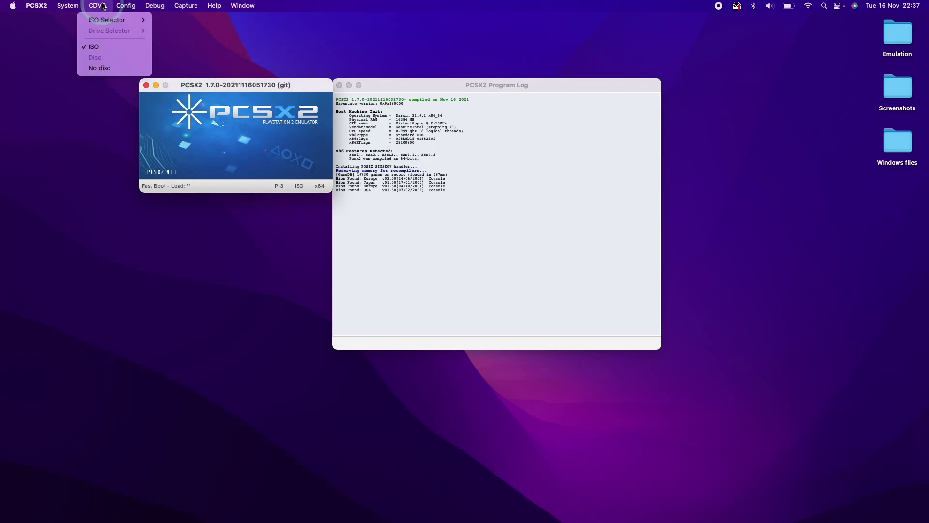
{"action": "left_click", "coordinate": [106, 24]}
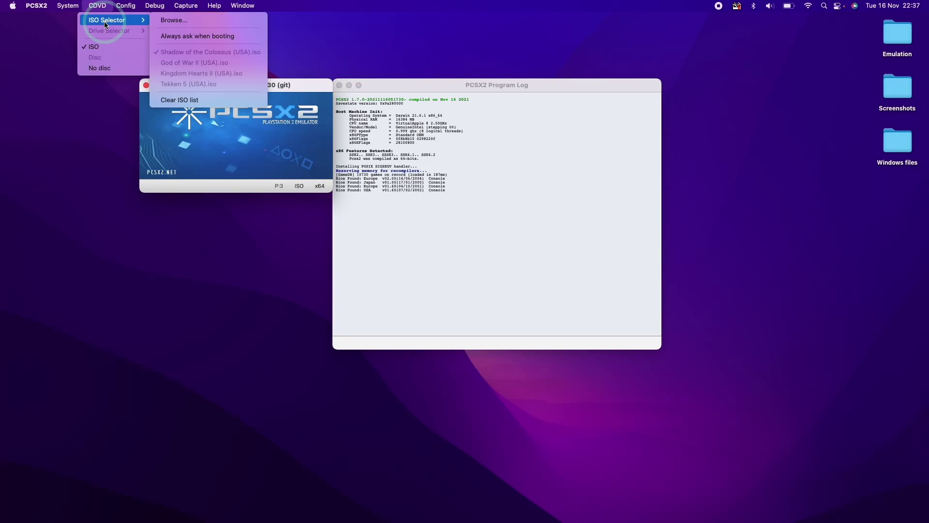
{"action": "left_click", "coordinate": [175, 21]}
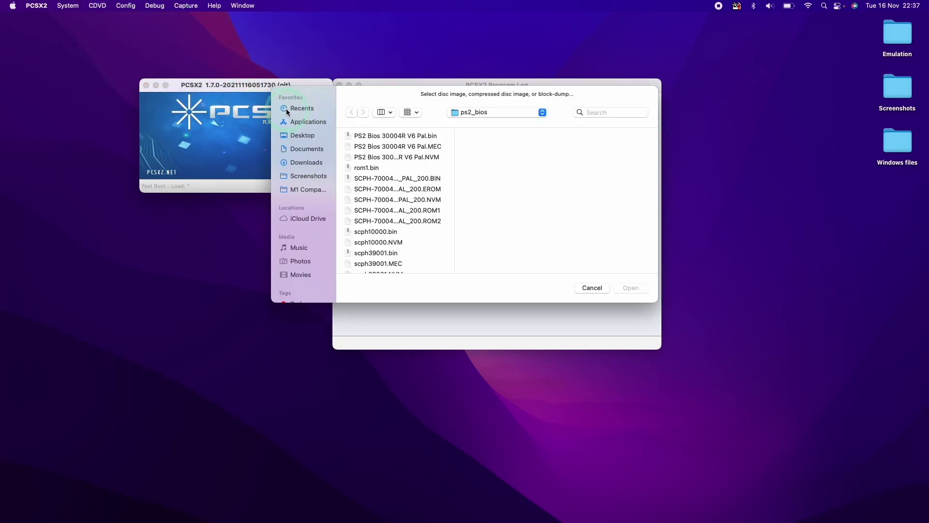
{"action": "left_click", "coordinate": [465, 112]}
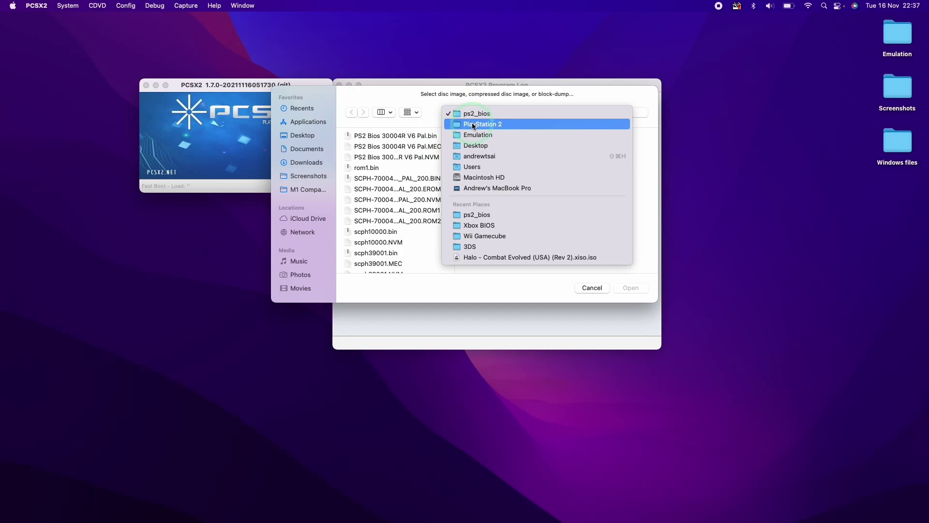
{"action": "left_click", "coordinate": [472, 124]}
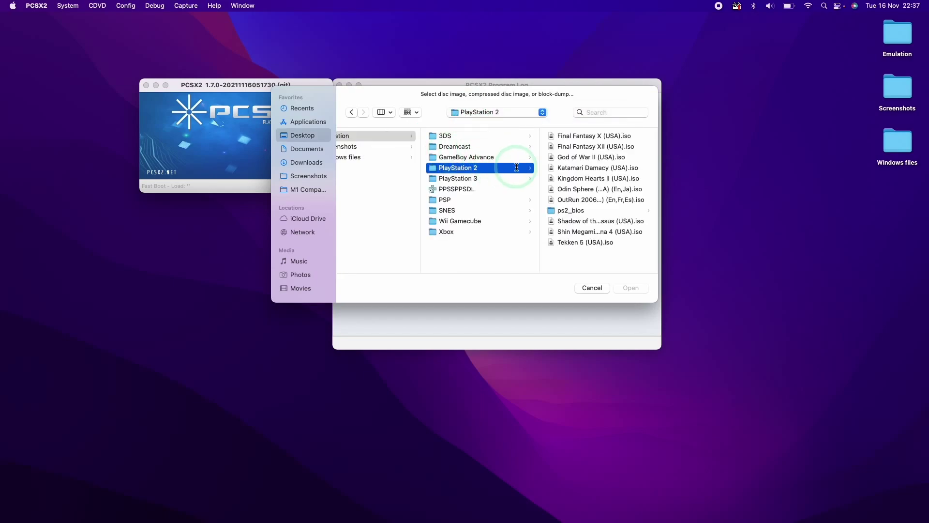
{"action": "double_click", "coordinate": [585, 242]}
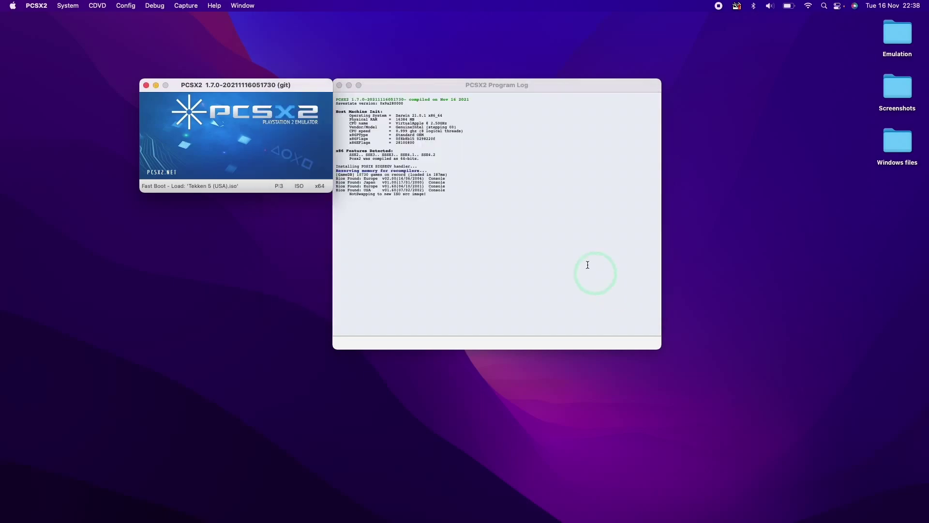
Step: Boot the Tekken 5 ISO via System > Boot ISO and move the permission prompt aside
{"action": "left_click", "coordinate": [92, 10]}
{"action": "mouse_move", "coordinate": [68, 6]}
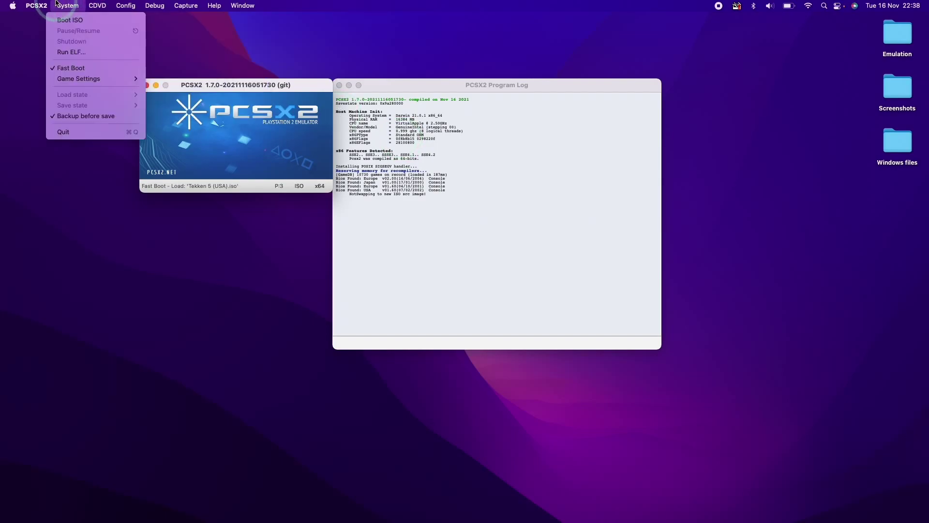
{"action": "left_click", "coordinate": [77, 22]}
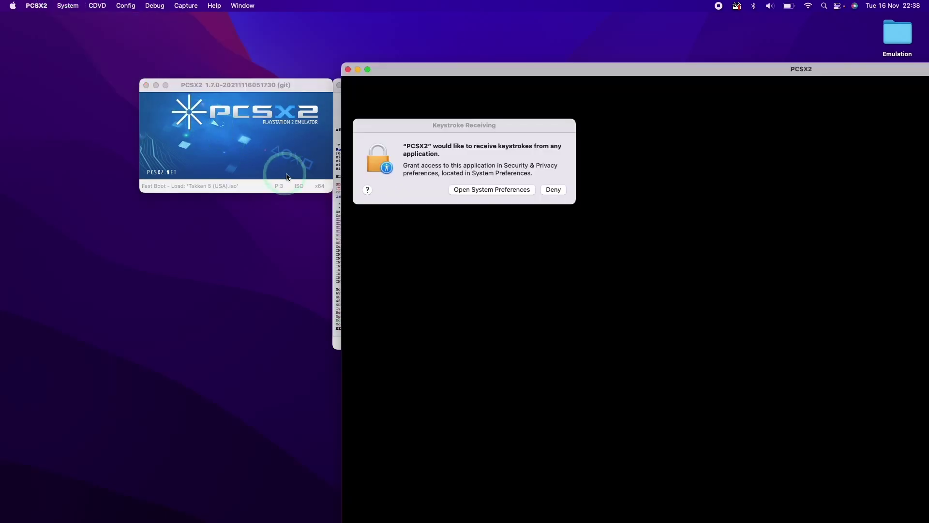
{"action": "left_click_drag", "start_coordinate": [404, 140], "coordinate": [395, 142]}
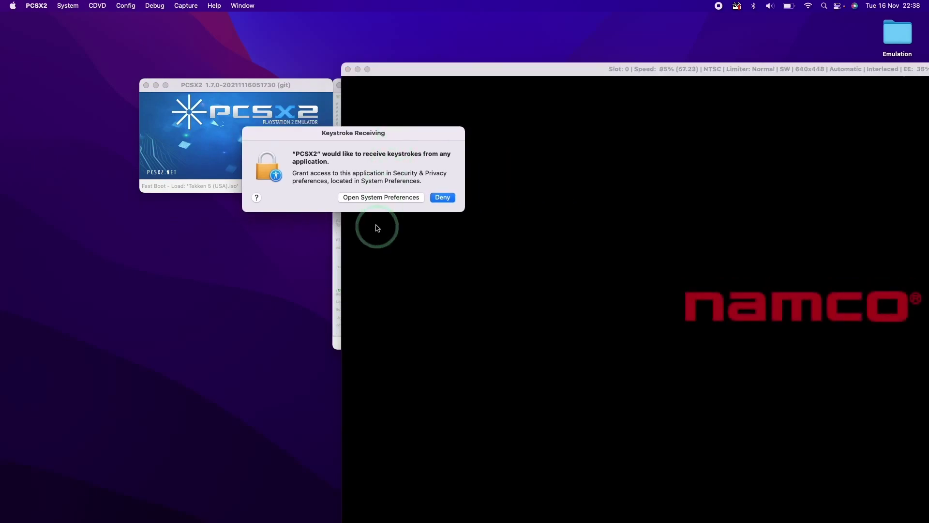
Step: Unlock Security & Privacy, tick PCSX2 under Input Monitoring, and choose Later for the restart
{"action": "left_click", "coordinate": [375, 197]}
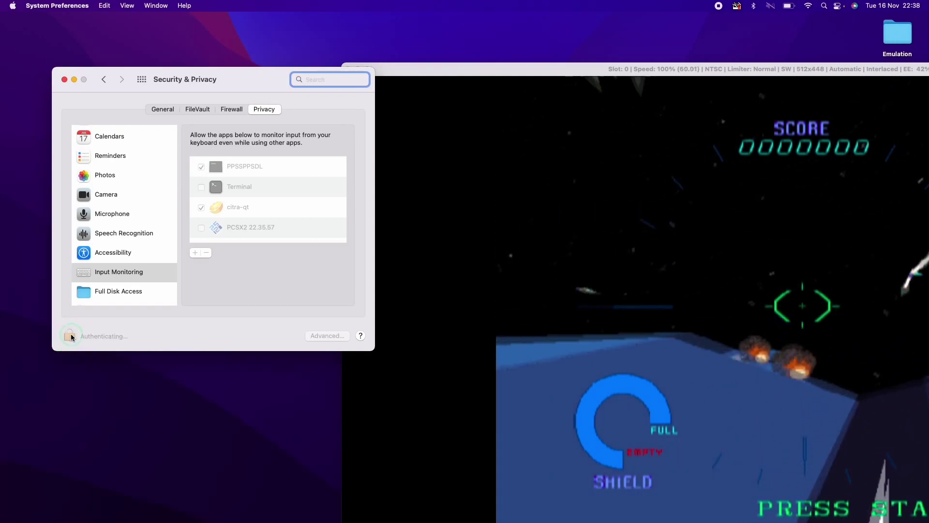
{"action": "left_click", "coordinate": [71, 334]}
{"action": "scroll", "coordinate": [194, 213], "scroll_direction": "down", "scroll_amount": 3}
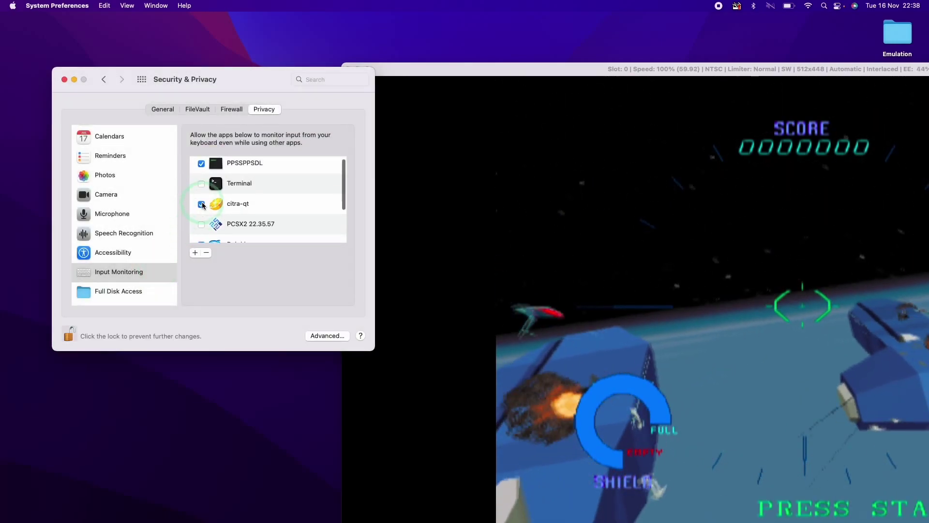
{"action": "left_click", "coordinate": [201, 190]}
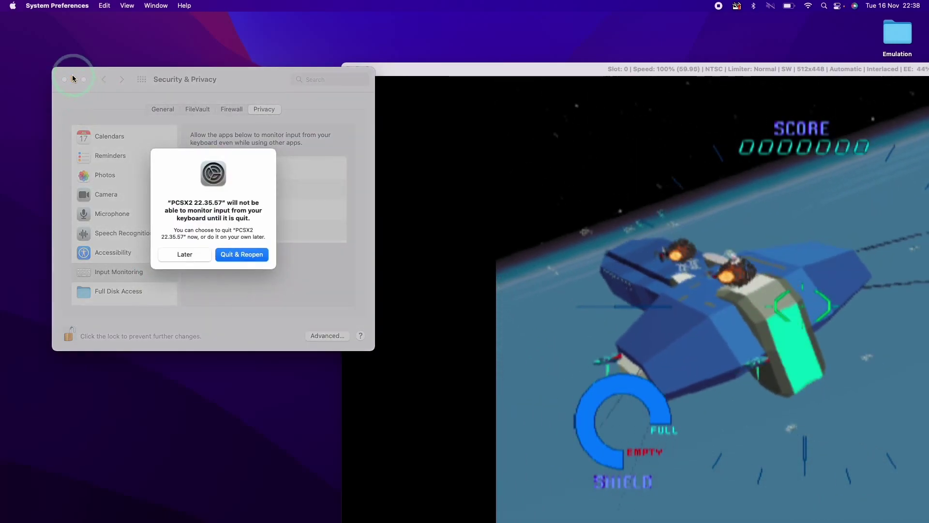
{"action": "left_click", "coordinate": [190, 251]}
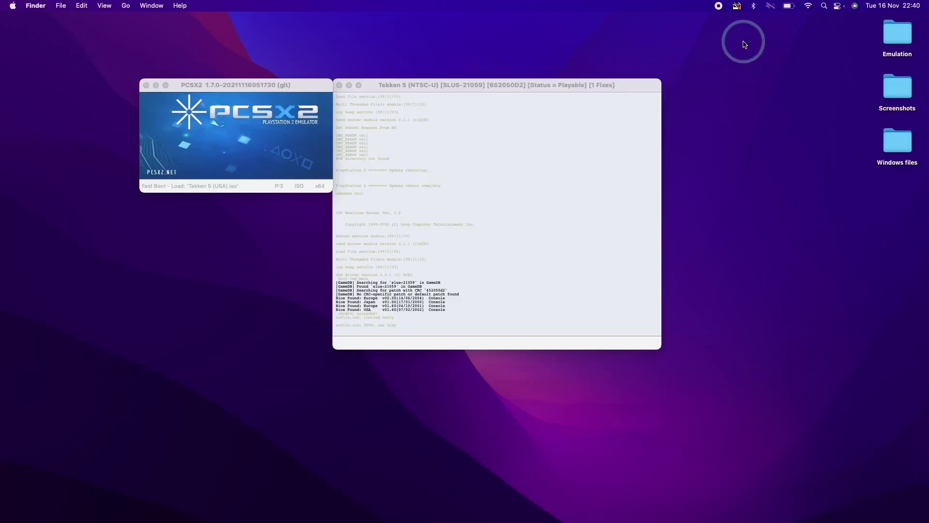
{"action": "left_click", "coordinate": [755, 6]}
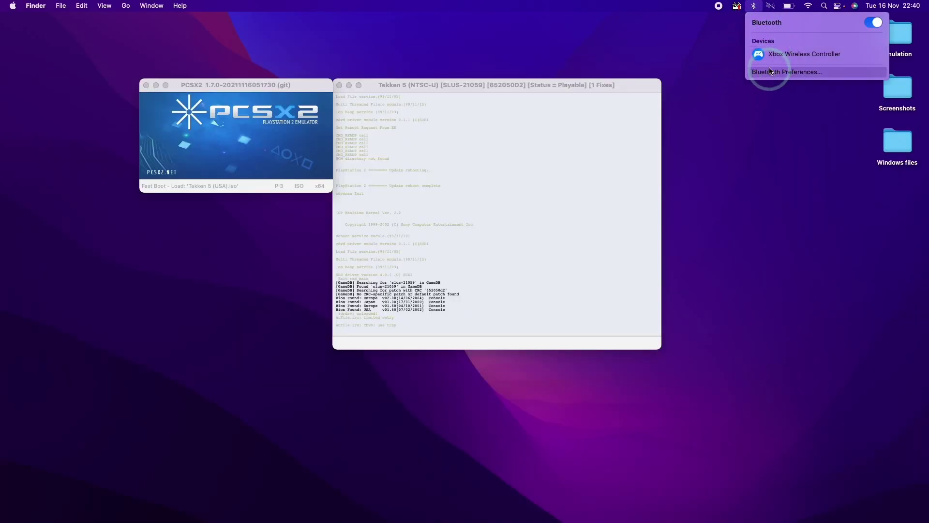
{"action": "left_click", "coordinate": [804, 71]}
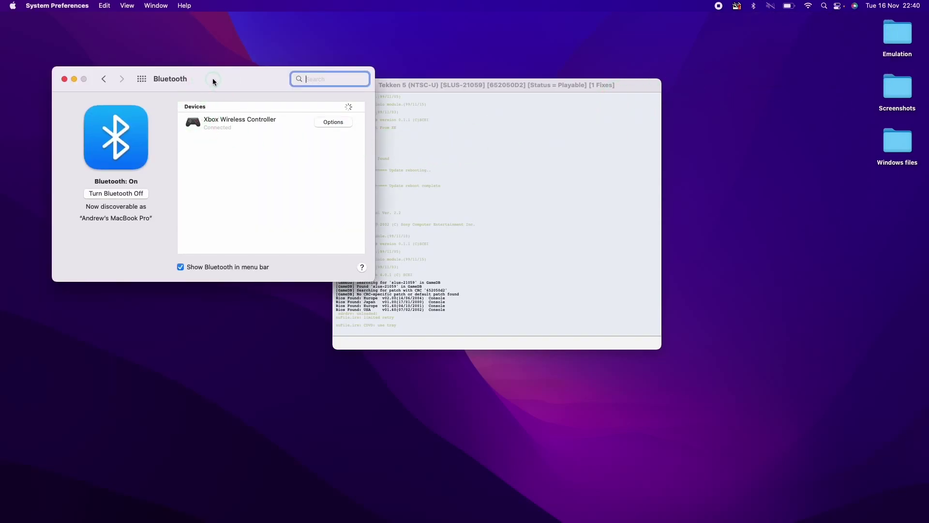
{"action": "left_click_drag", "start_coordinate": [213, 77], "coordinate": [269, 141]}
{"action": "left_click", "coordinate": [263, 185]}
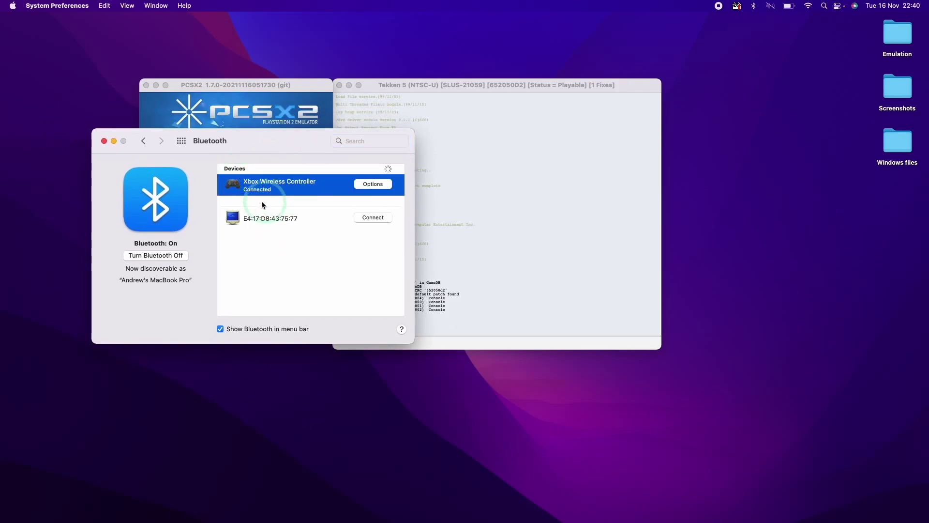
{"action": "left_click", "coordinate": [103, 141]}
{"action": "left_click", "coordinate": [218, 51]}
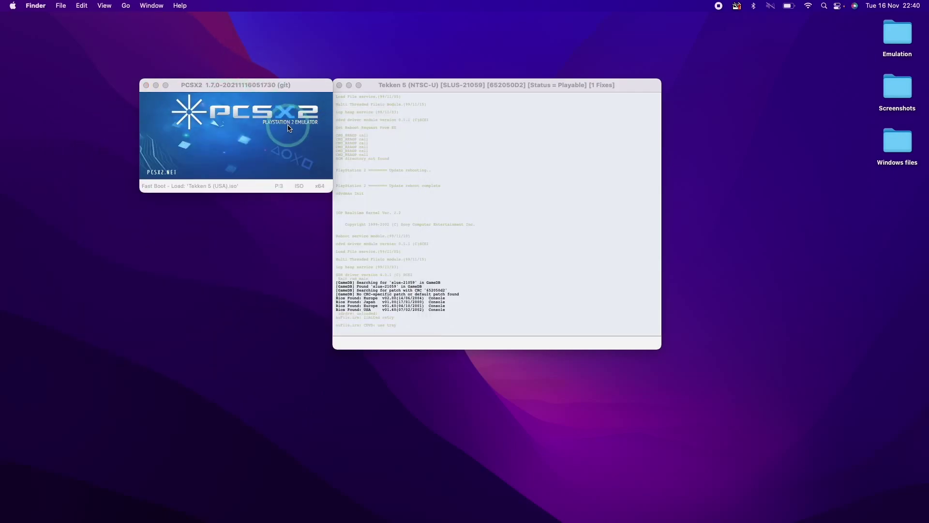
Step: Check the Gamepad 0 mapping in Config > Gamepad Settings and close it with Ok
{"action": "left_click", "coordinate": [368, 145]}
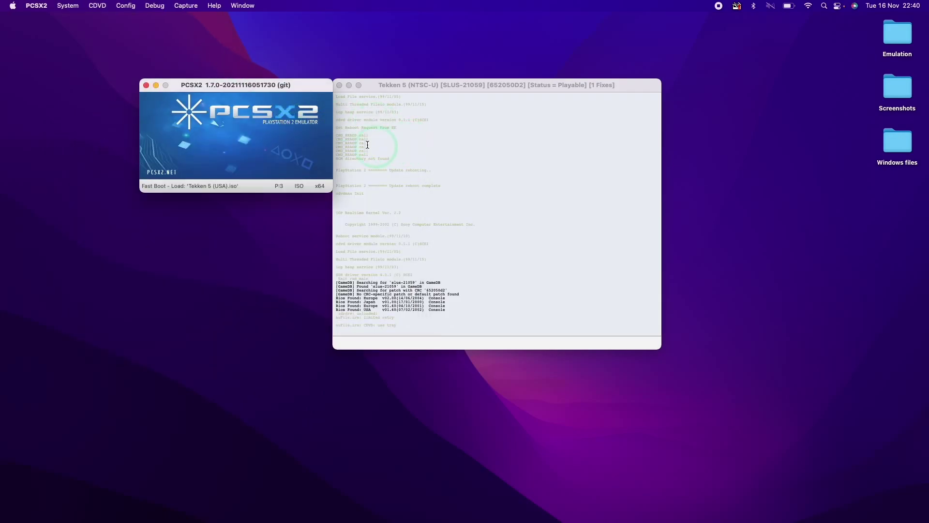
{"action": "left_click", "coordinate": [155, 6]}
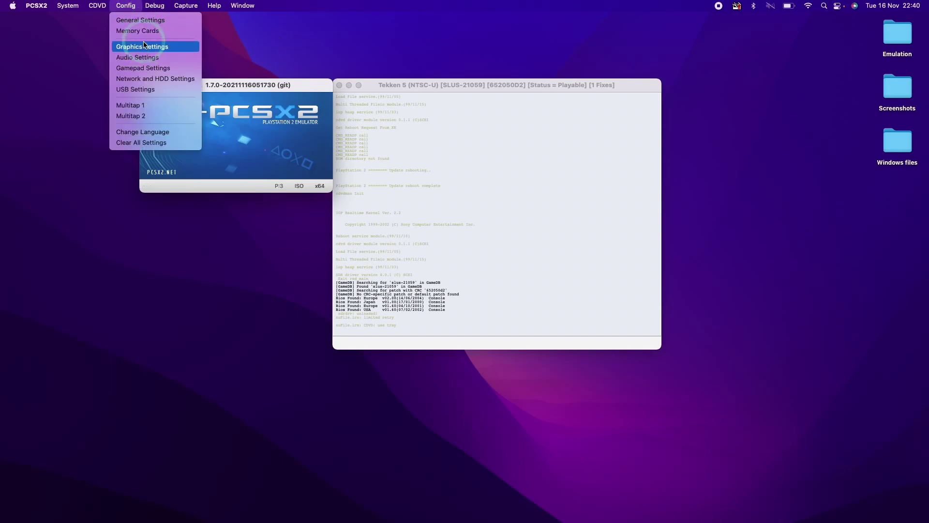
{"action": "left_click", "coordinate": [144, 68]}
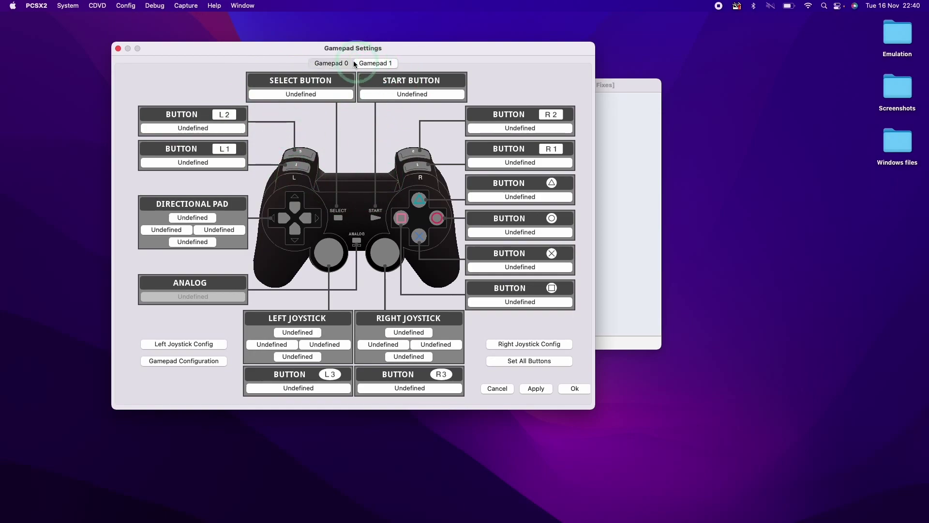
{"action": "left_click", "coordinate": [339, 63]}
{"action": "left_click", "coordinate": [583, 393]}
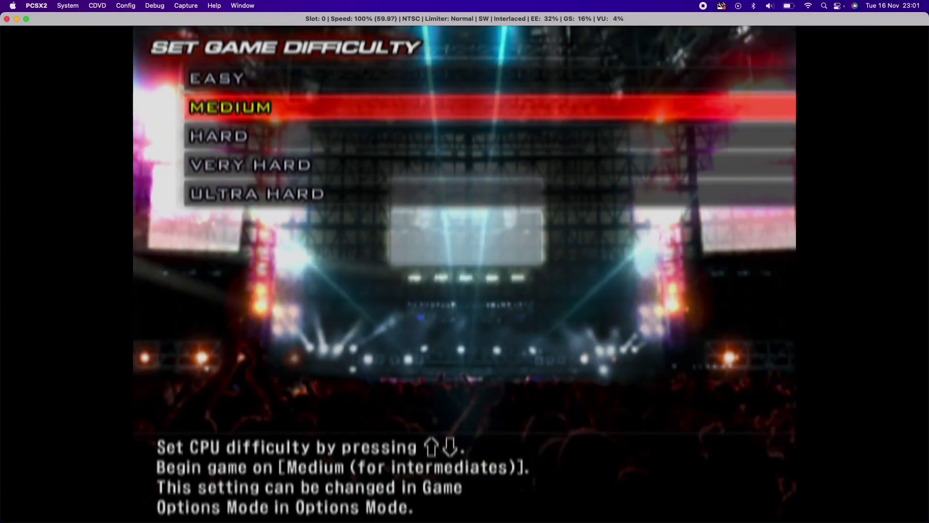
Step: Confirm Medium difficulty, then pick Arcade Battle in Mode Select to start a match
{"action": "key", "text": "k"}
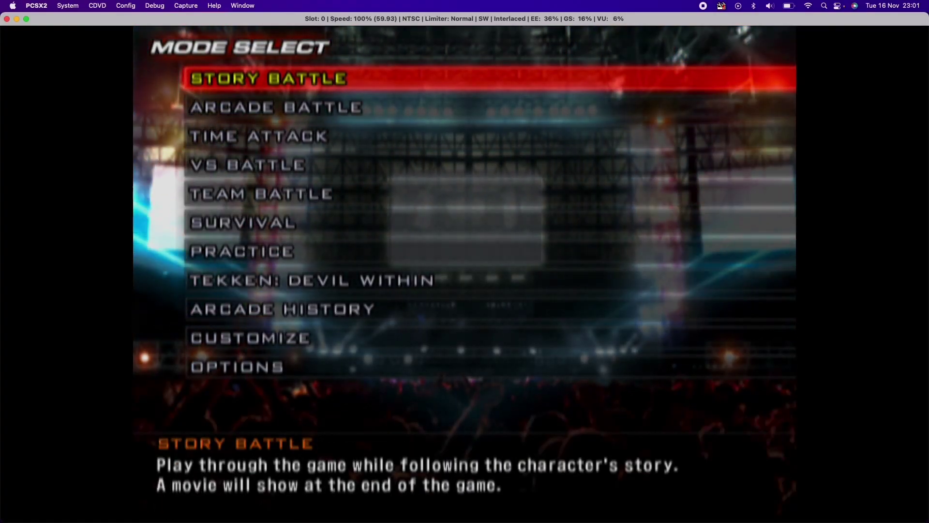
{"action": "key", "text": "Down"}
{"action": "key", "text": "Up"}
{"action": "key", "text": "Down"}
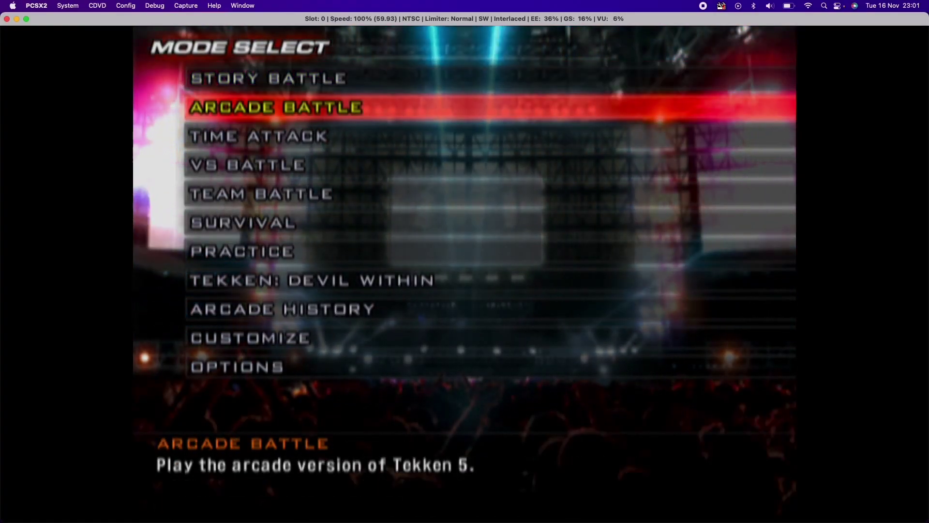
{"action": "key", "text": "k"}
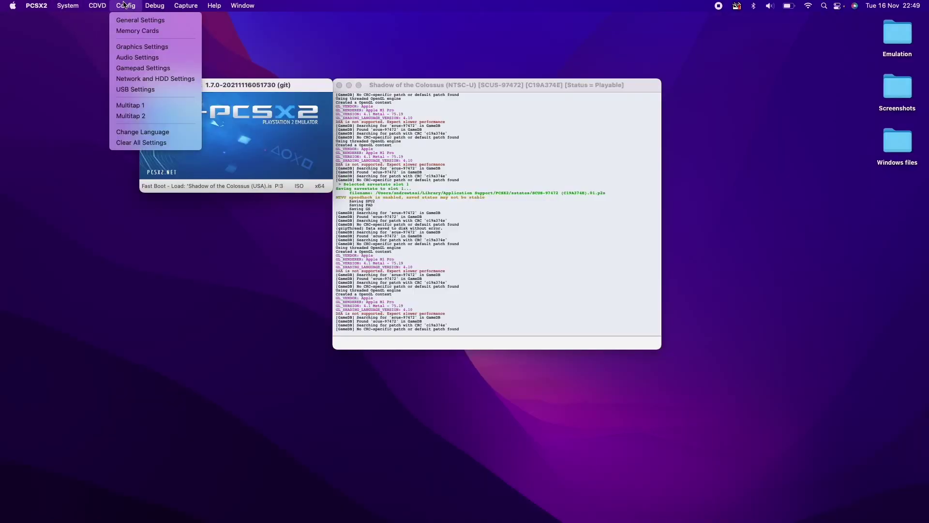
Step: Dismiss the Config menu, move the PCSX2 main window down and right, and focus the desktop
{"action": "left_click", "coordinate": [123, 4]}
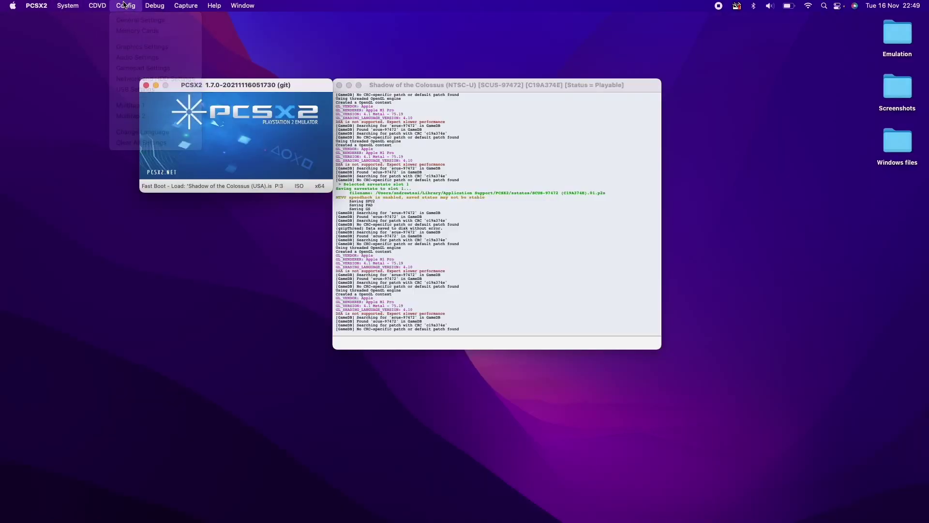
{"action": "left_click", "coordinate": [244, 76]}
{"action": "left_click_drag", "start_coordinate": [256, 89], "coordinate": [283, 87]}
{"action": "left_click", "coordinate": [333, 245]}
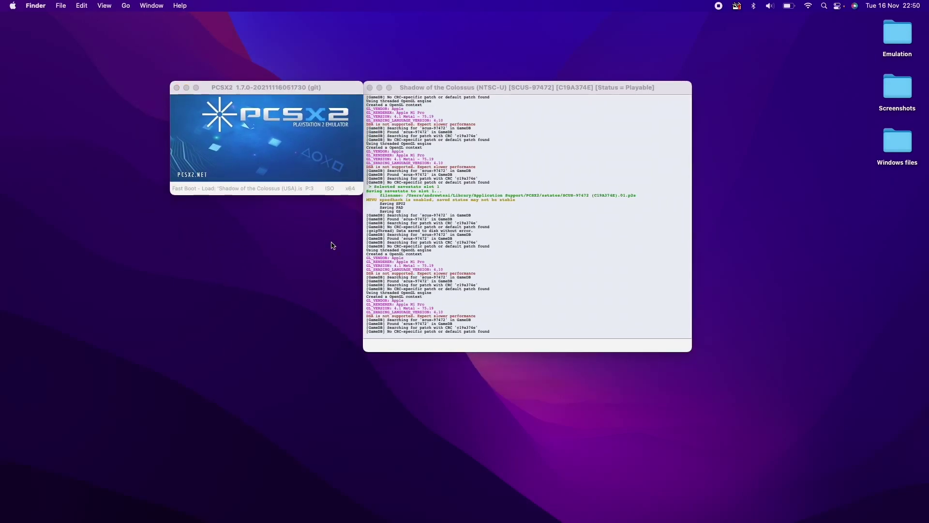